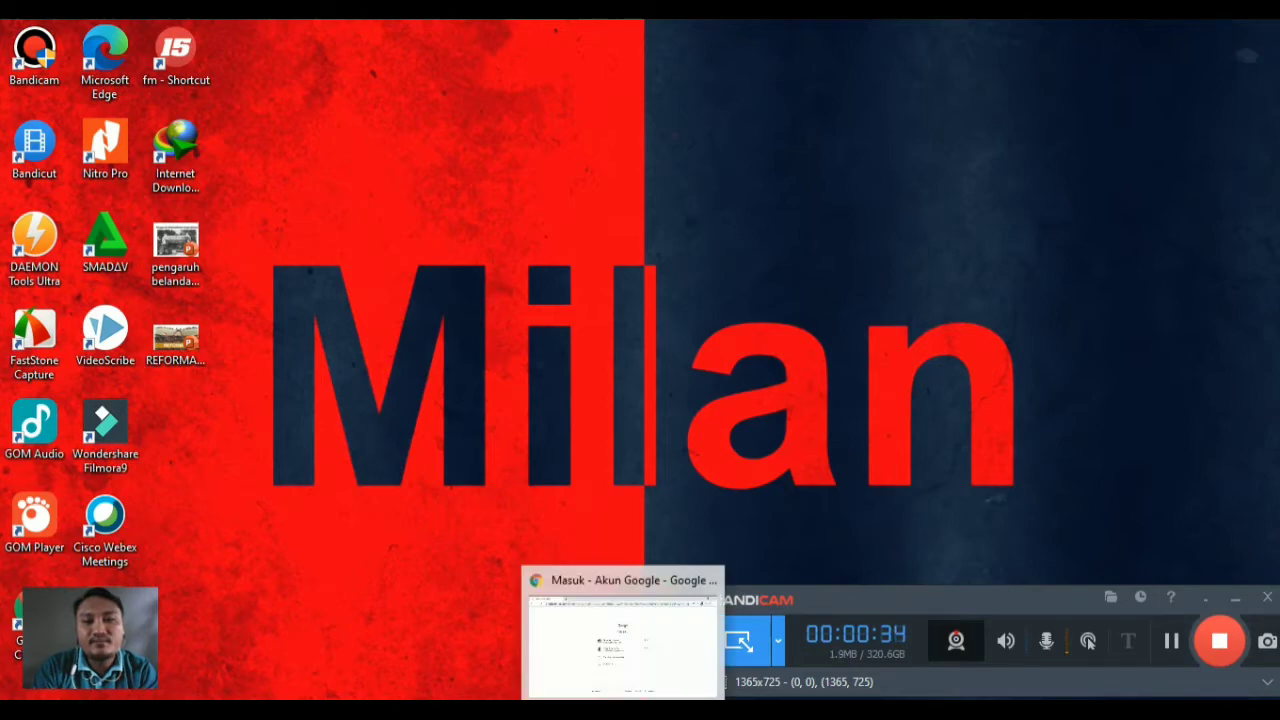
# Switch to Chrome, search the web for "google classroom" in a new tab, and open the Google Classroom sign-in result.
pyautogui.click(623, 640)
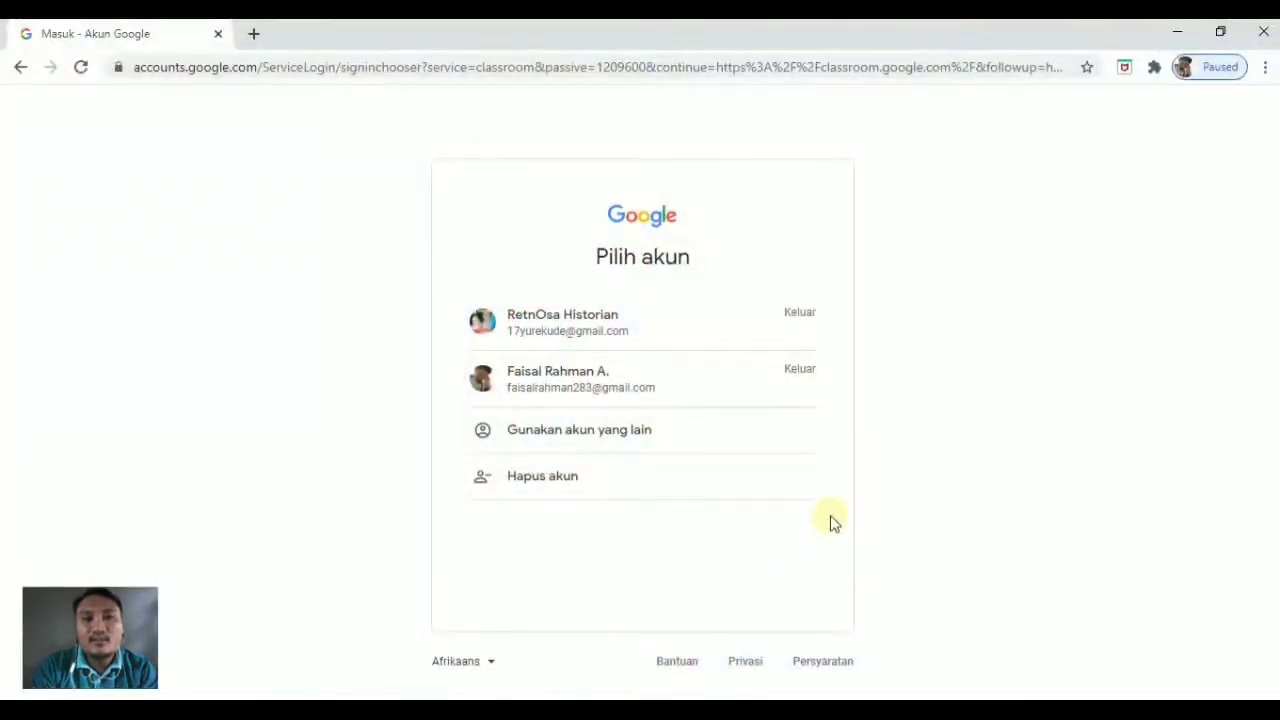
pyautogui.click(256, 34)
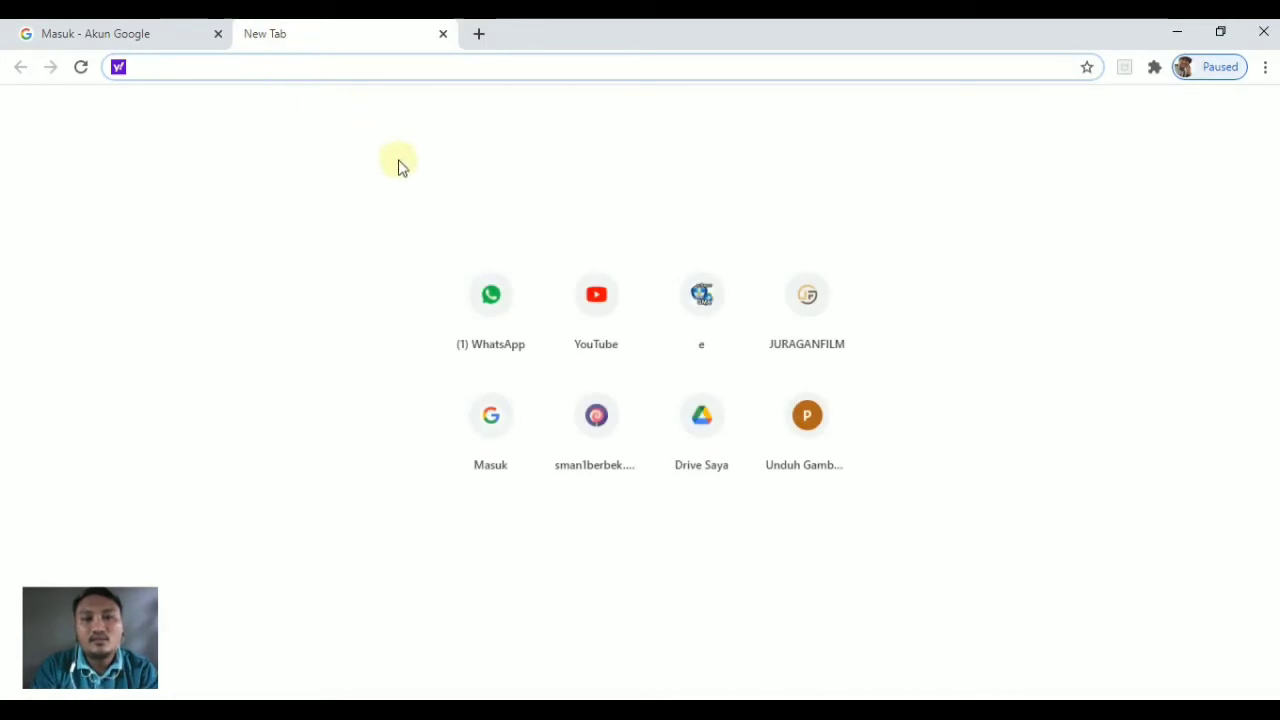
pyautogui.write('go')
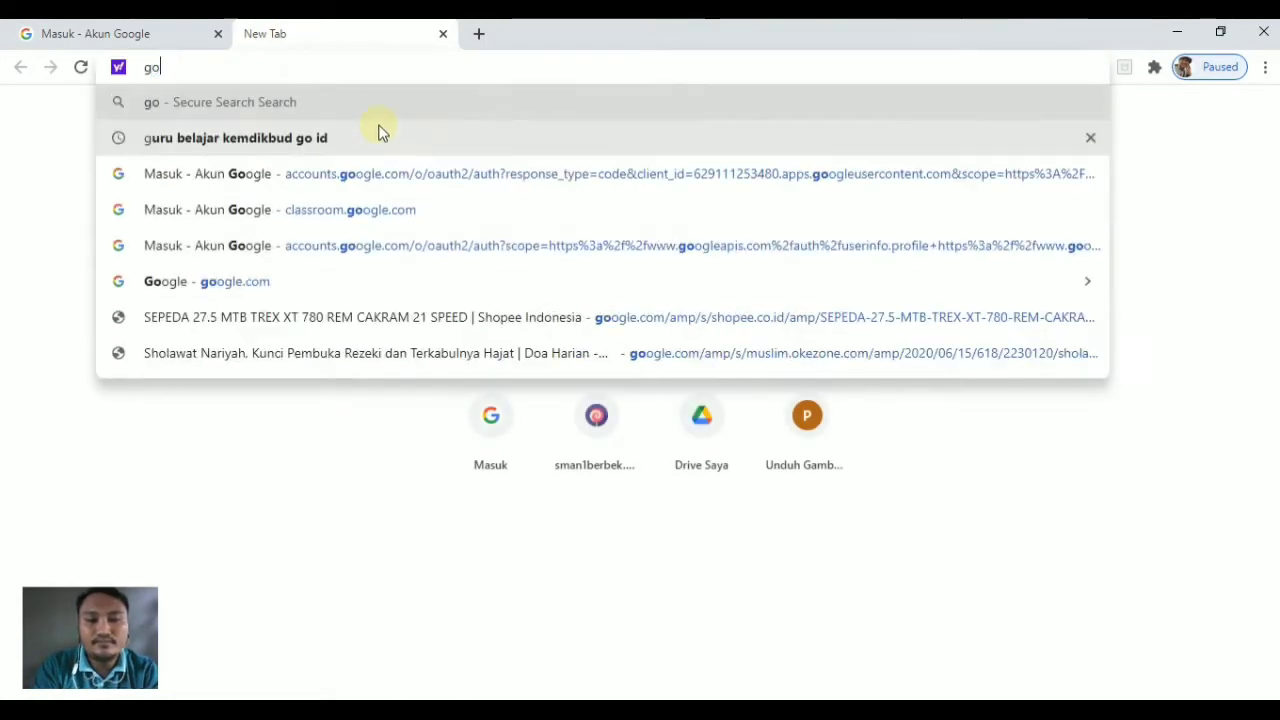
pyautogui.write('ogle classroom')
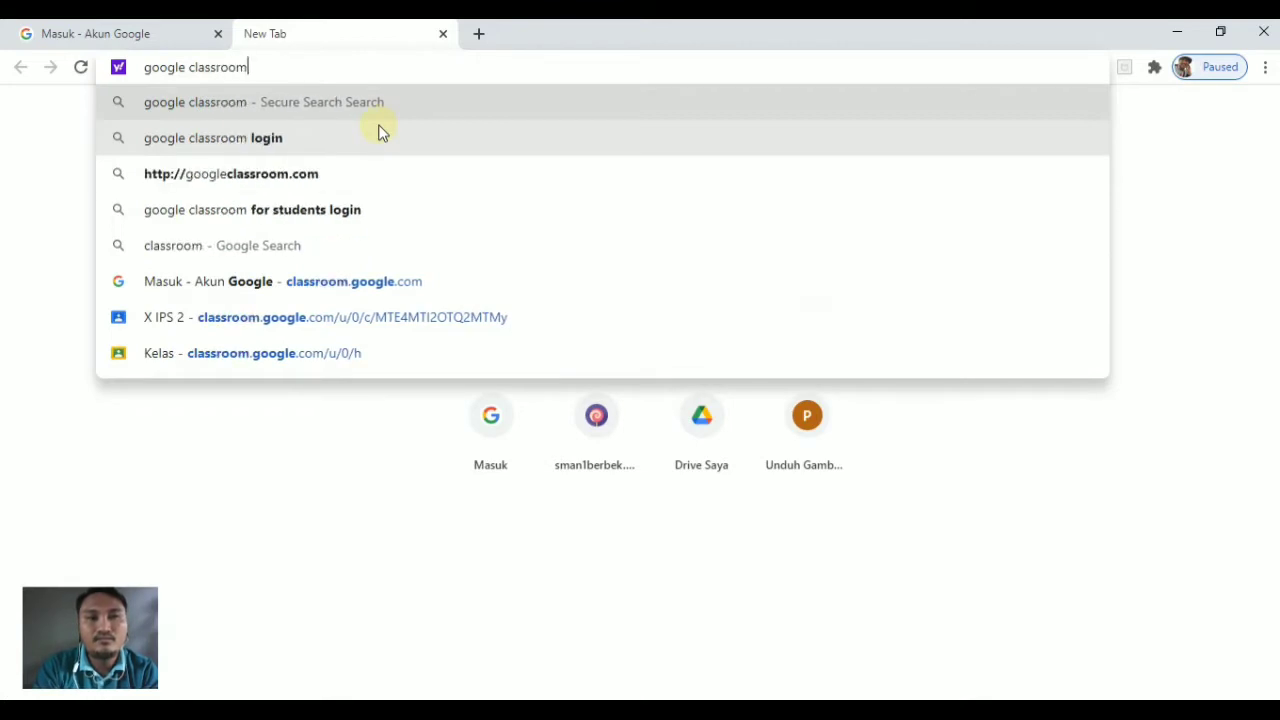
pyautogui.press('Return')
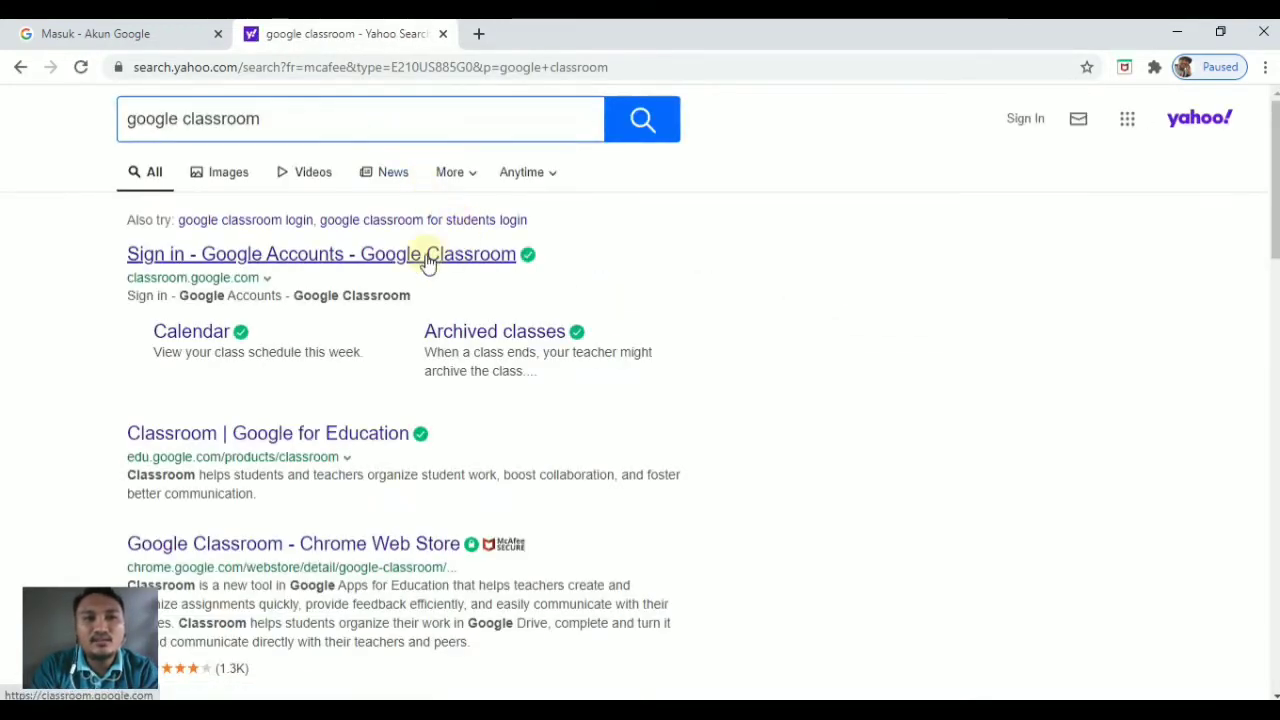
pyautogui.click(414, 257)
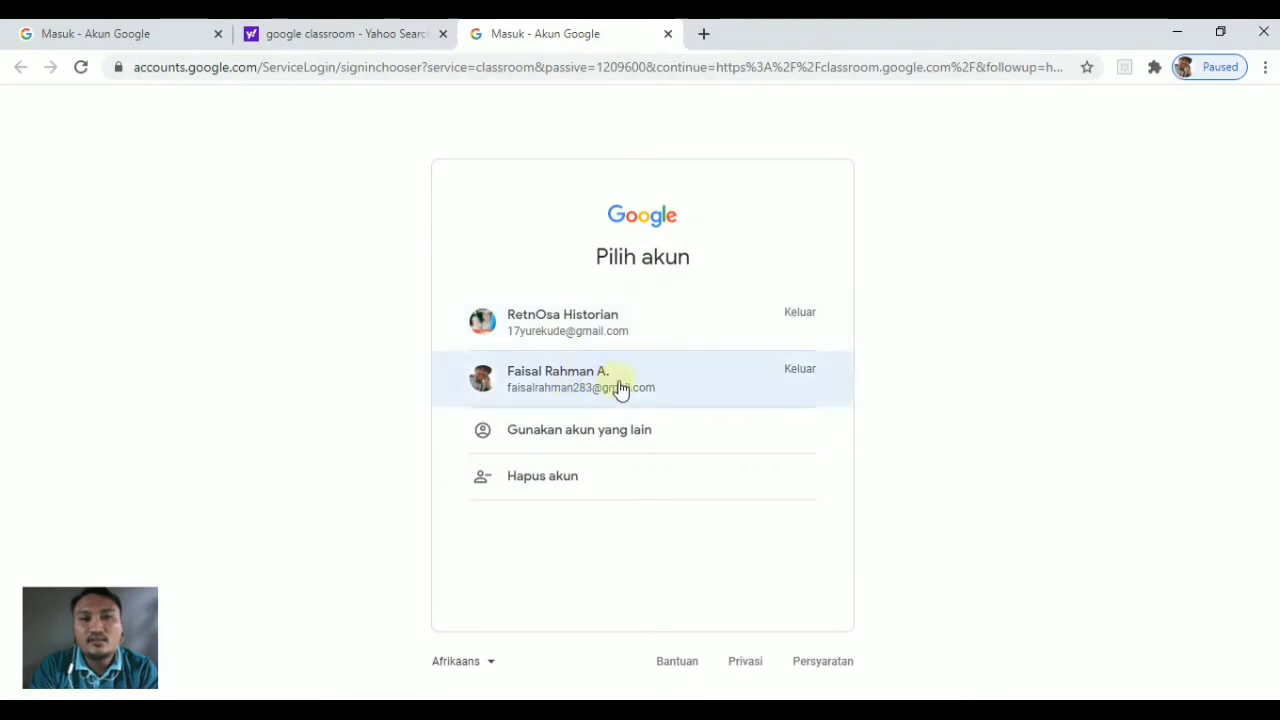
# Sign in to Google Classroom with the second listed Google account by entering the account password.
pyautogui.click(588, 388)
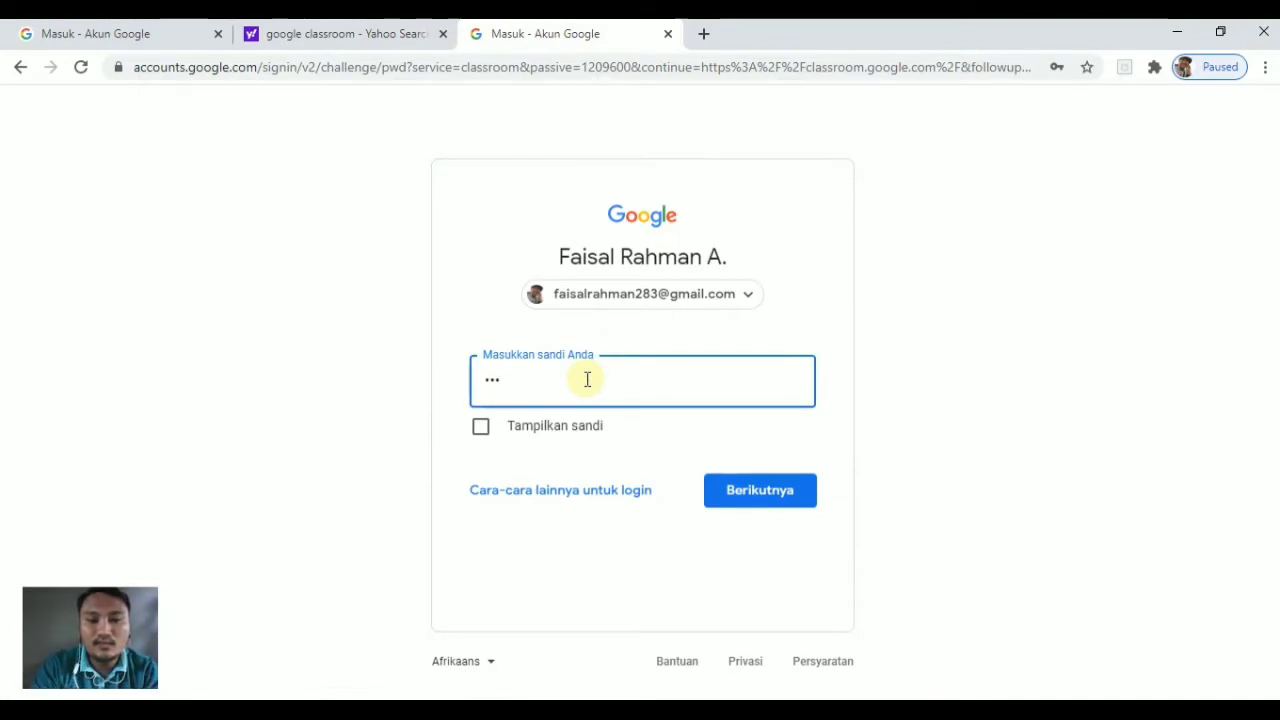
pyautogui.click(801, 495)
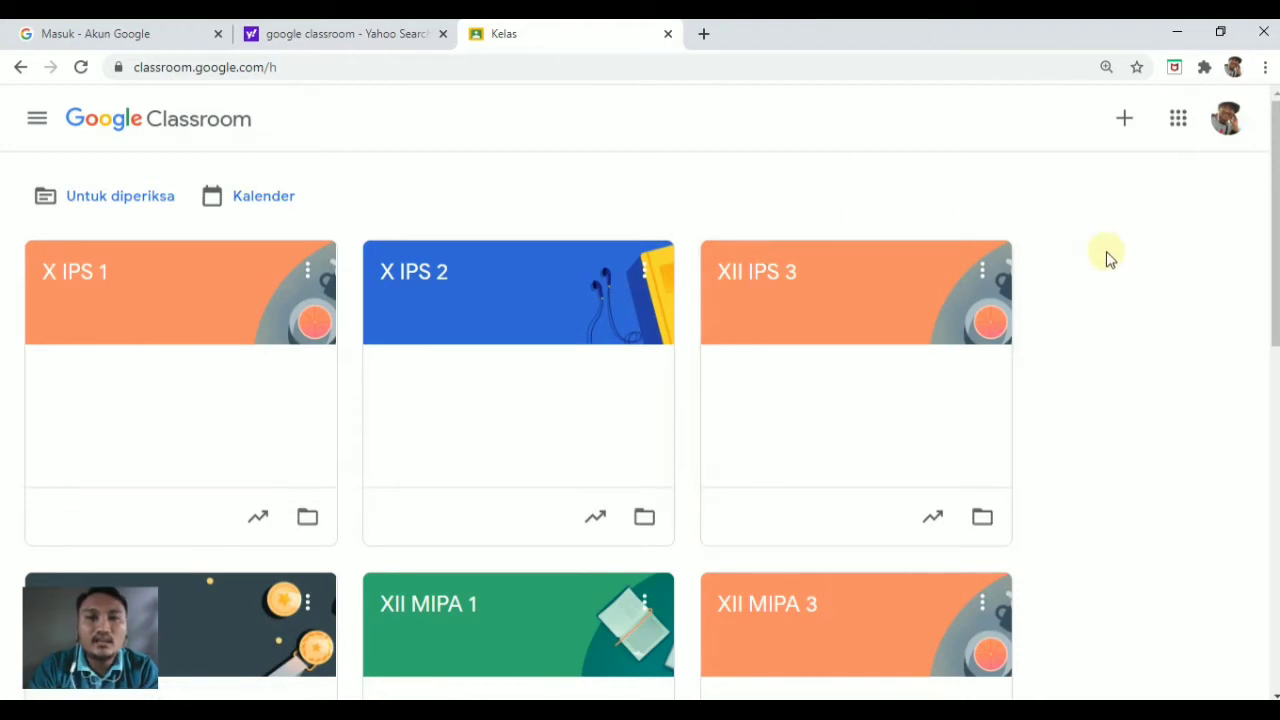
pyautogui.moveTo(1276, 262); pyautogui.dragTo(1276, 230)
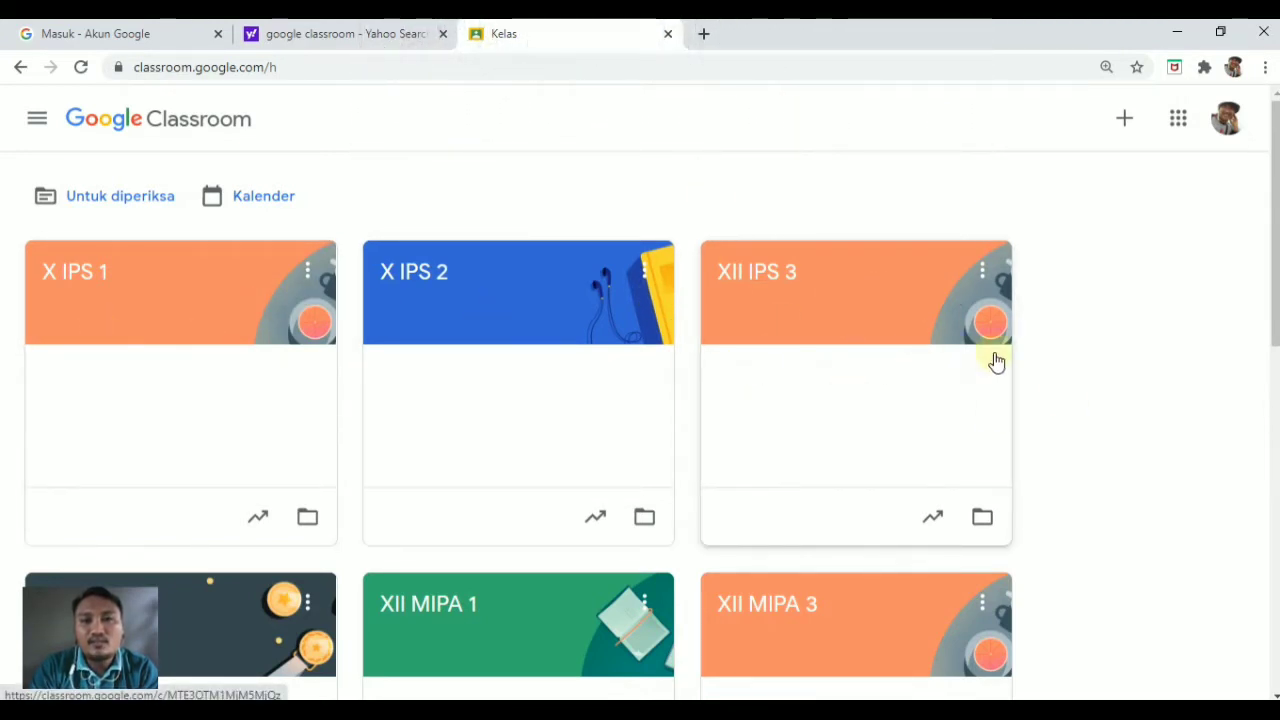
pyautogui.scroll(-1, 1135, 340)
pyautogui.scroll(1, 1135, 340)
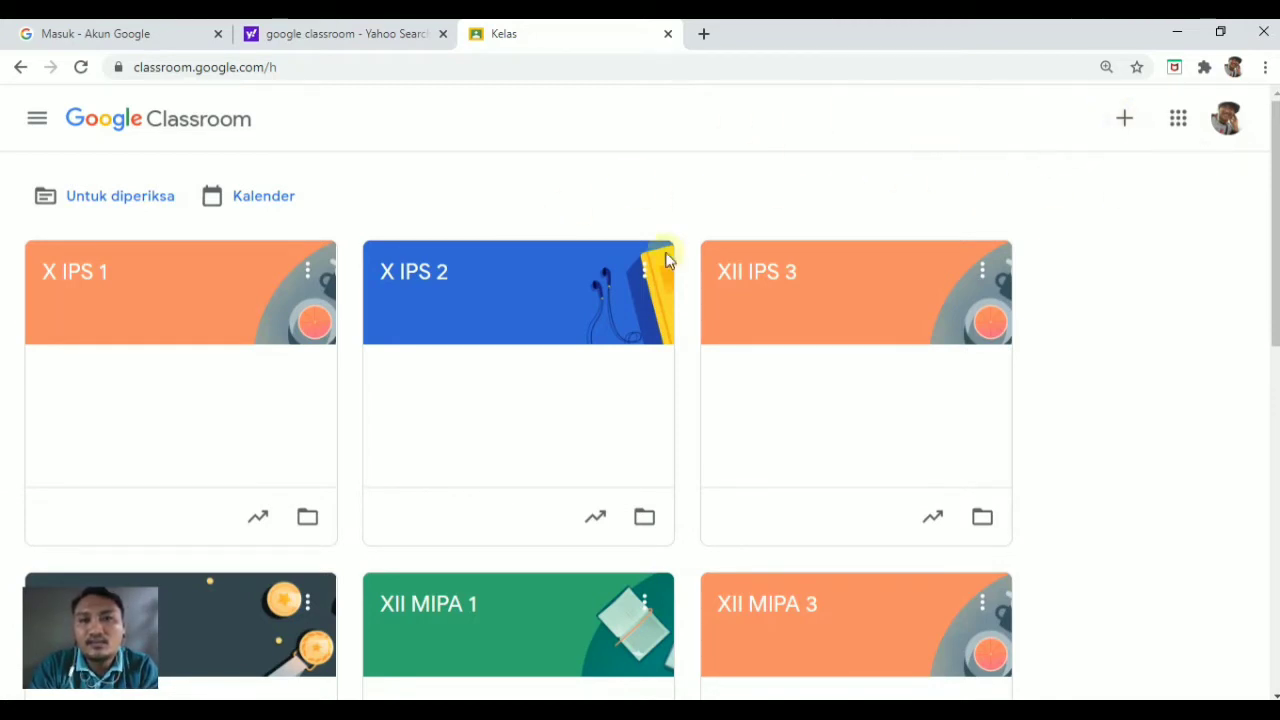
# Start creating a new class and accept the notice about not using Classroom at a school with students.
pyautogui.click(1126, 120)
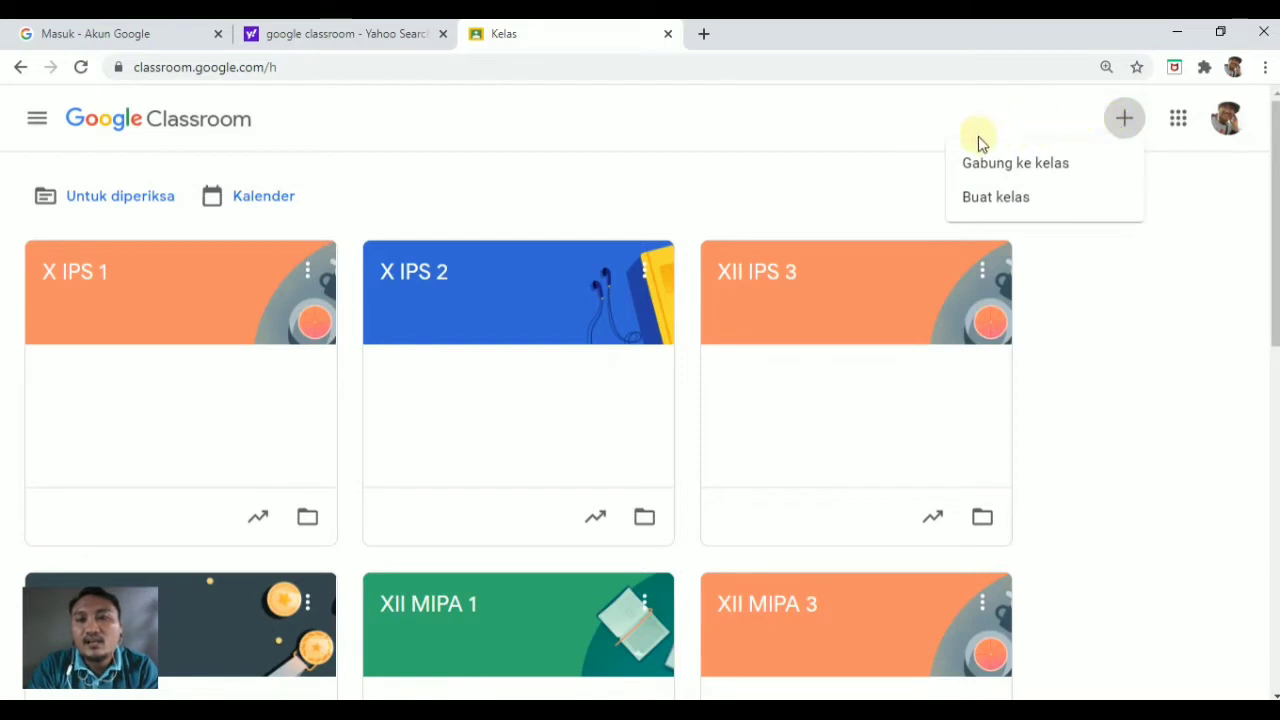
pyautogui.click(996, 199)
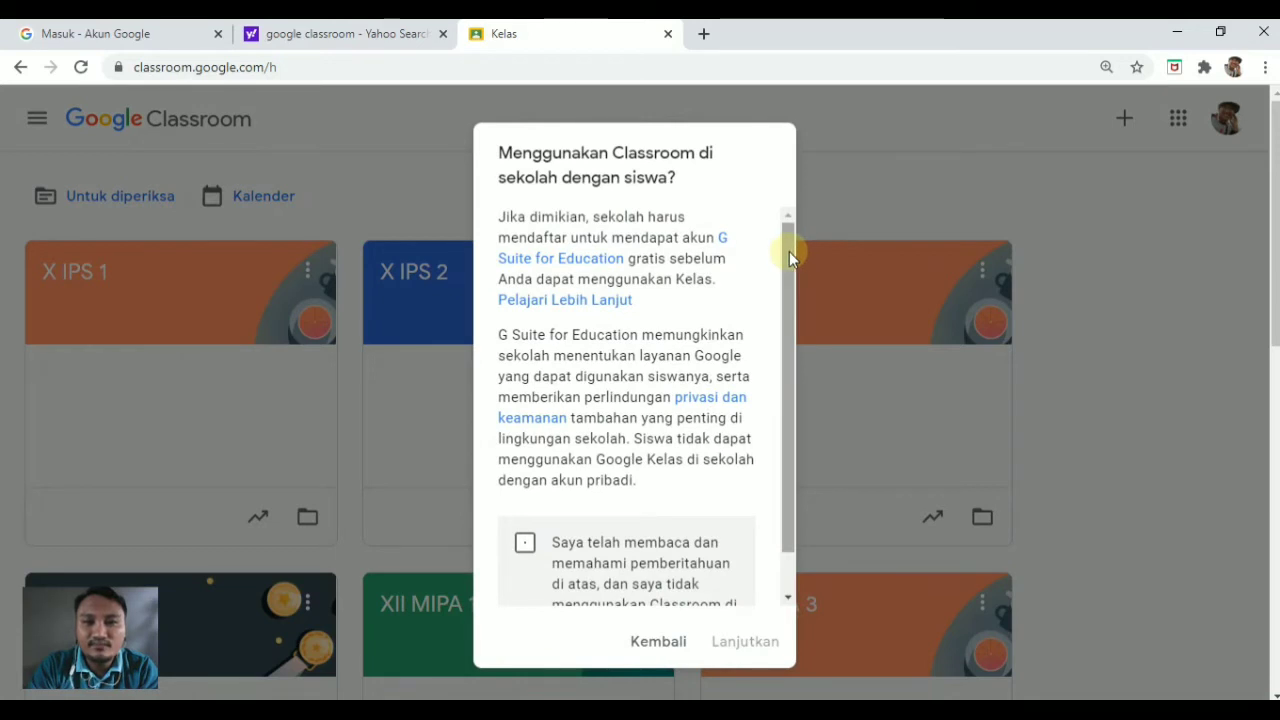
pyautogui.moveTo(789, 251); pyautogui.dragTo(781, 316)
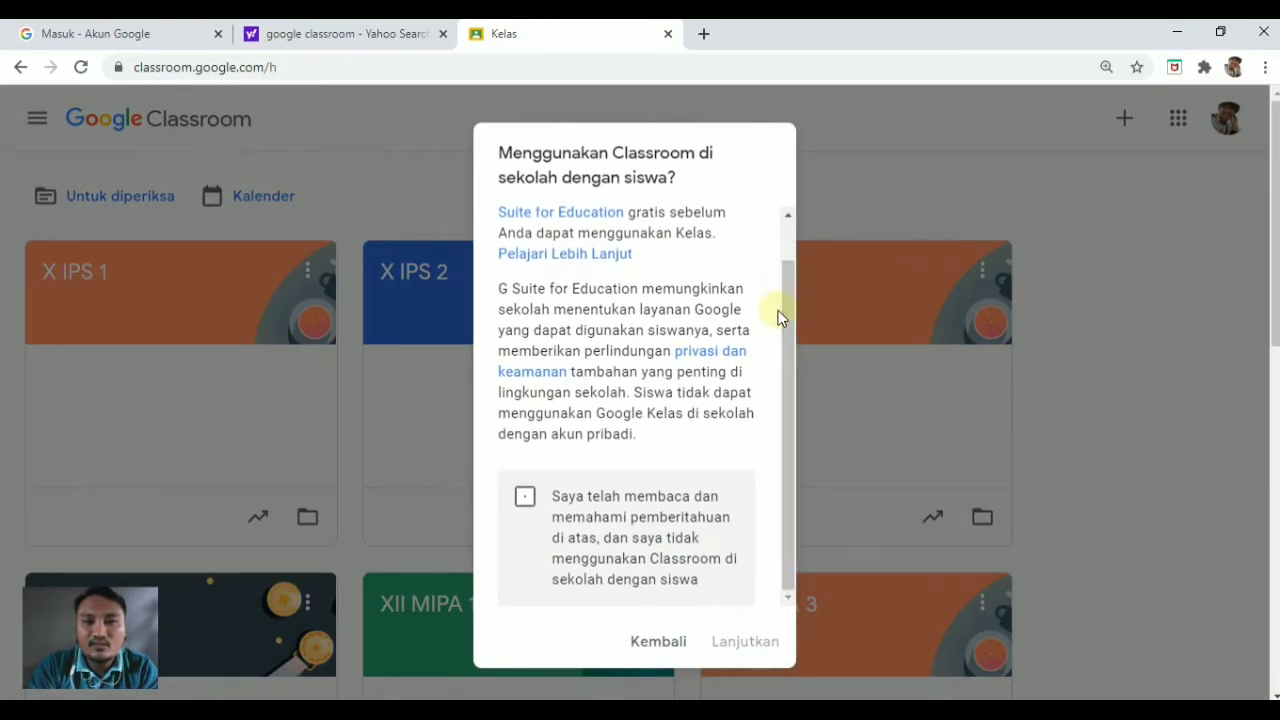
pyautogui.click(526, 498)
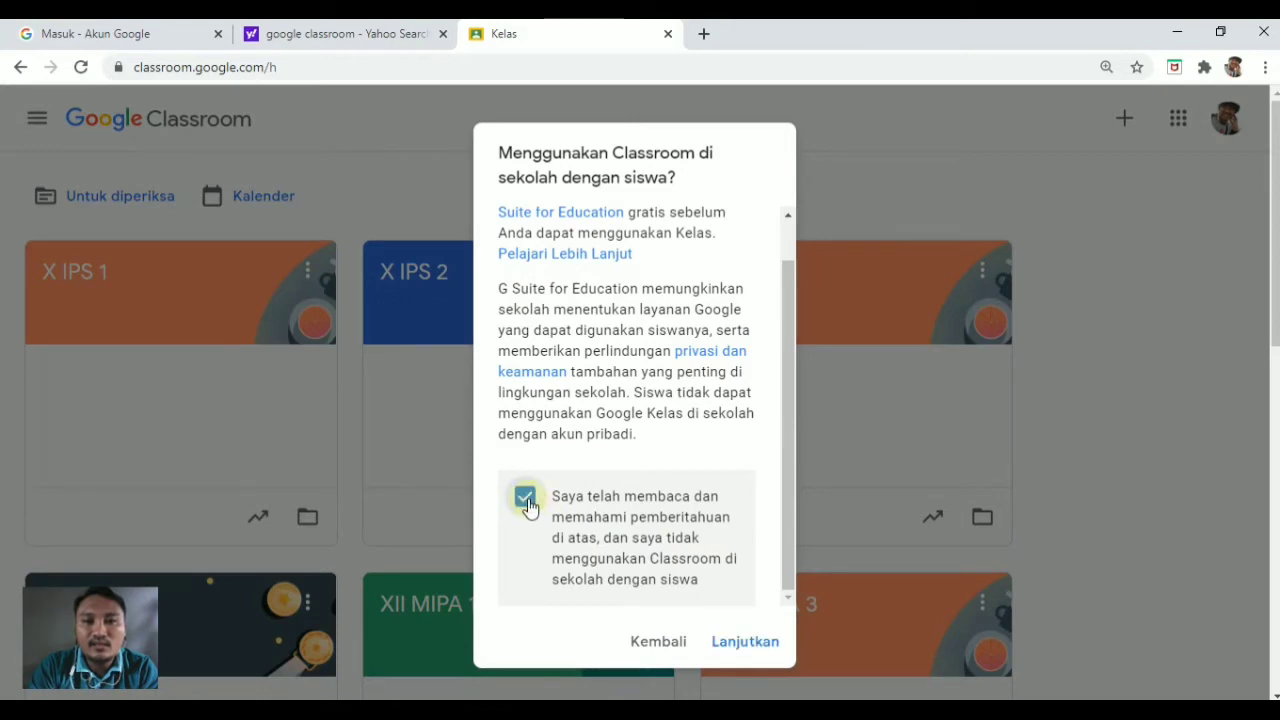
pyautogui.click(750, 645)
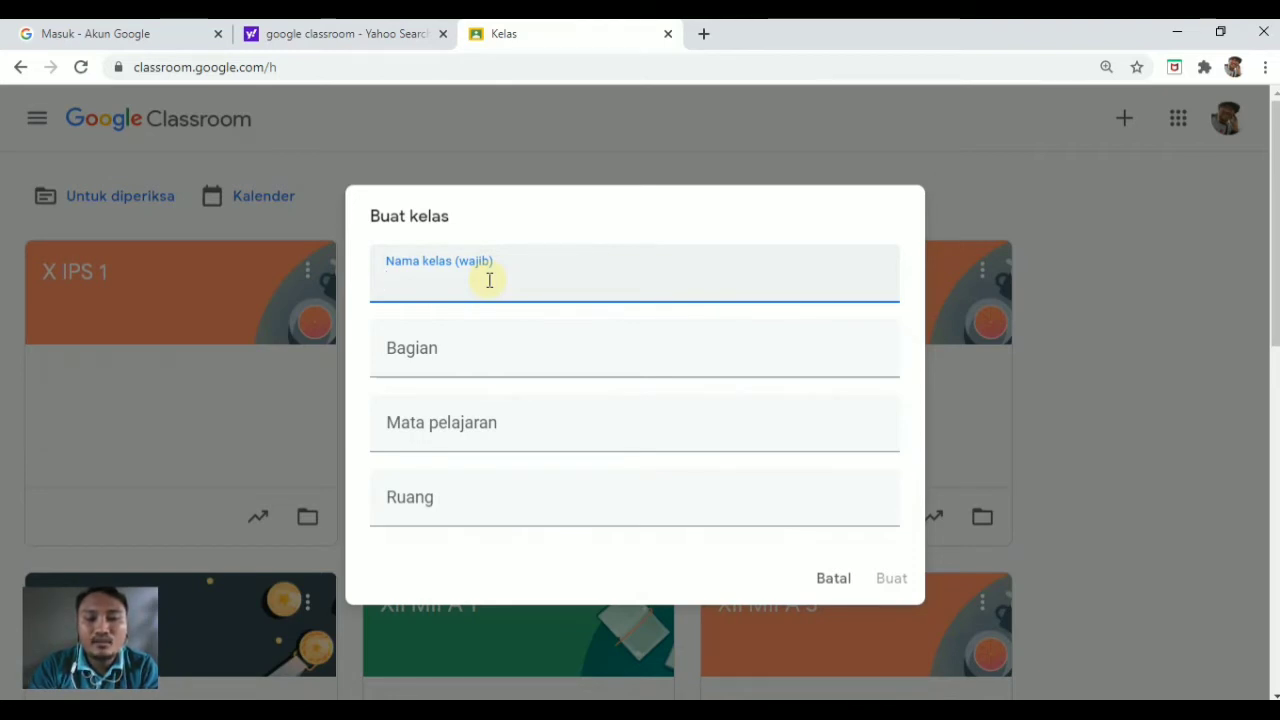
# Create the class "X MIPA 1" with section and subject both set to "Sejarah Indonesia", and dismiss the student invitation tip.
pyautogui.write('X M')
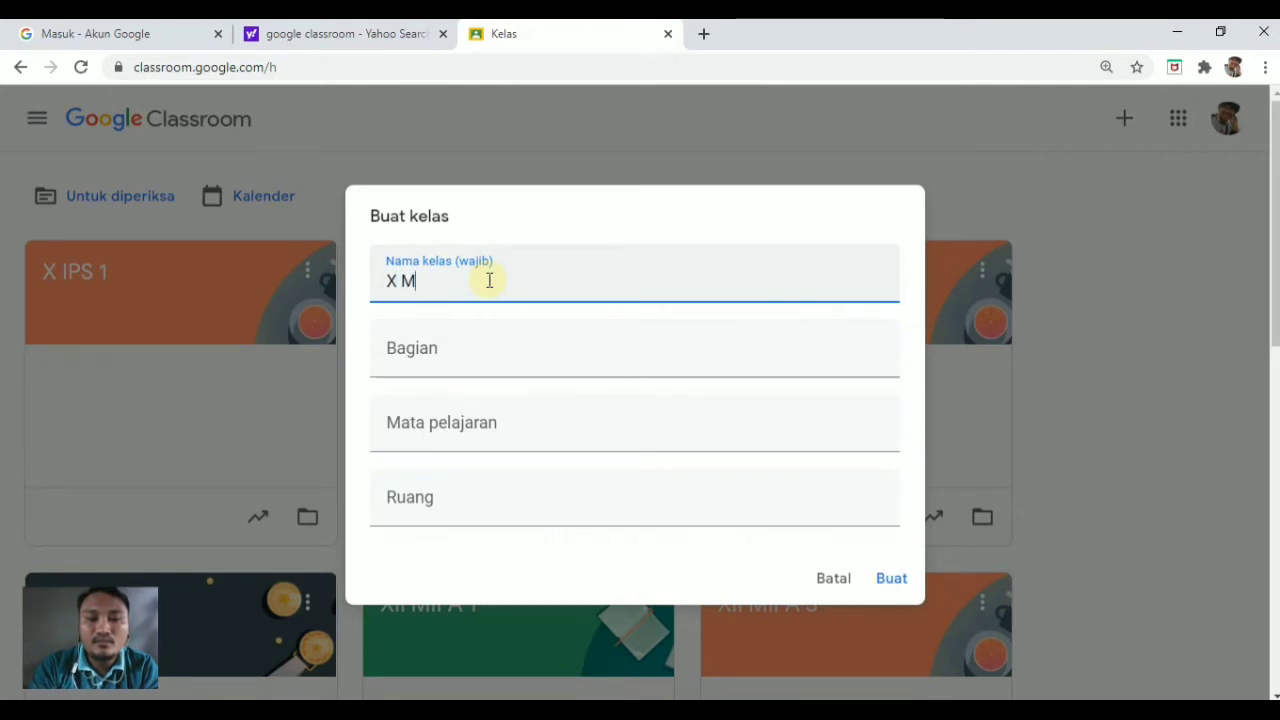
pyautogui.write('IPA 1')
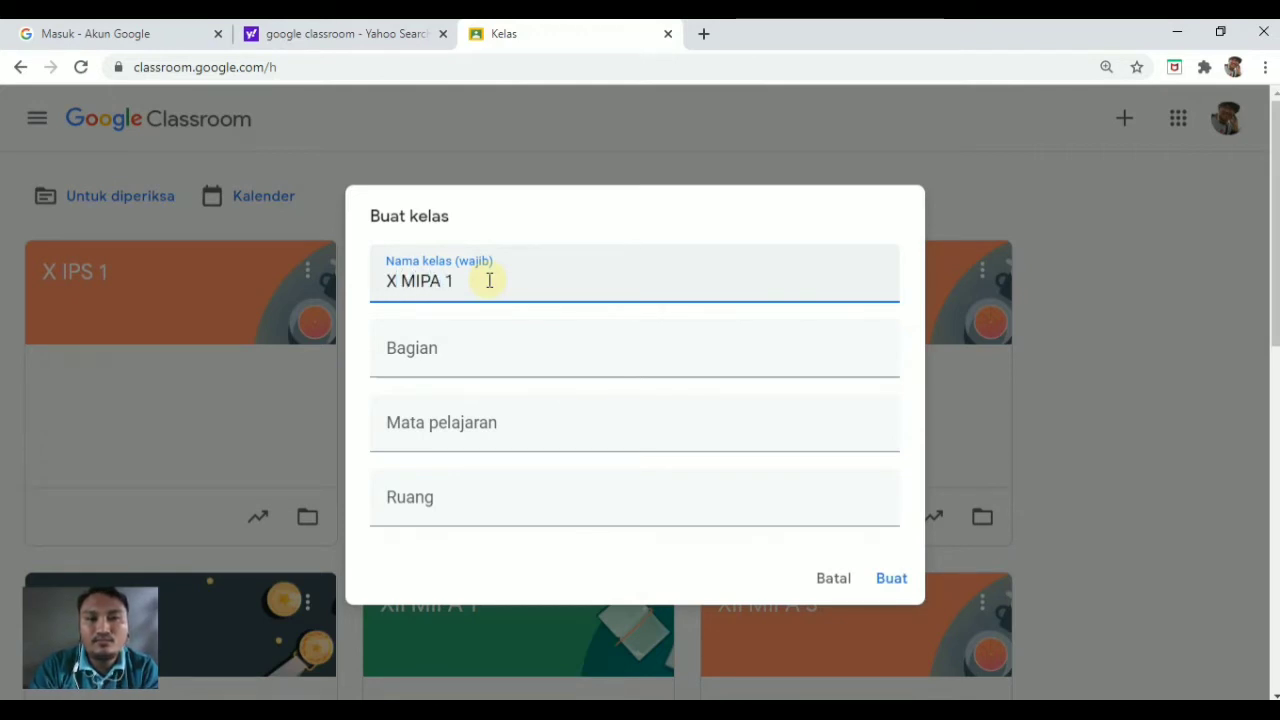
pyautogui.click(466, 358)
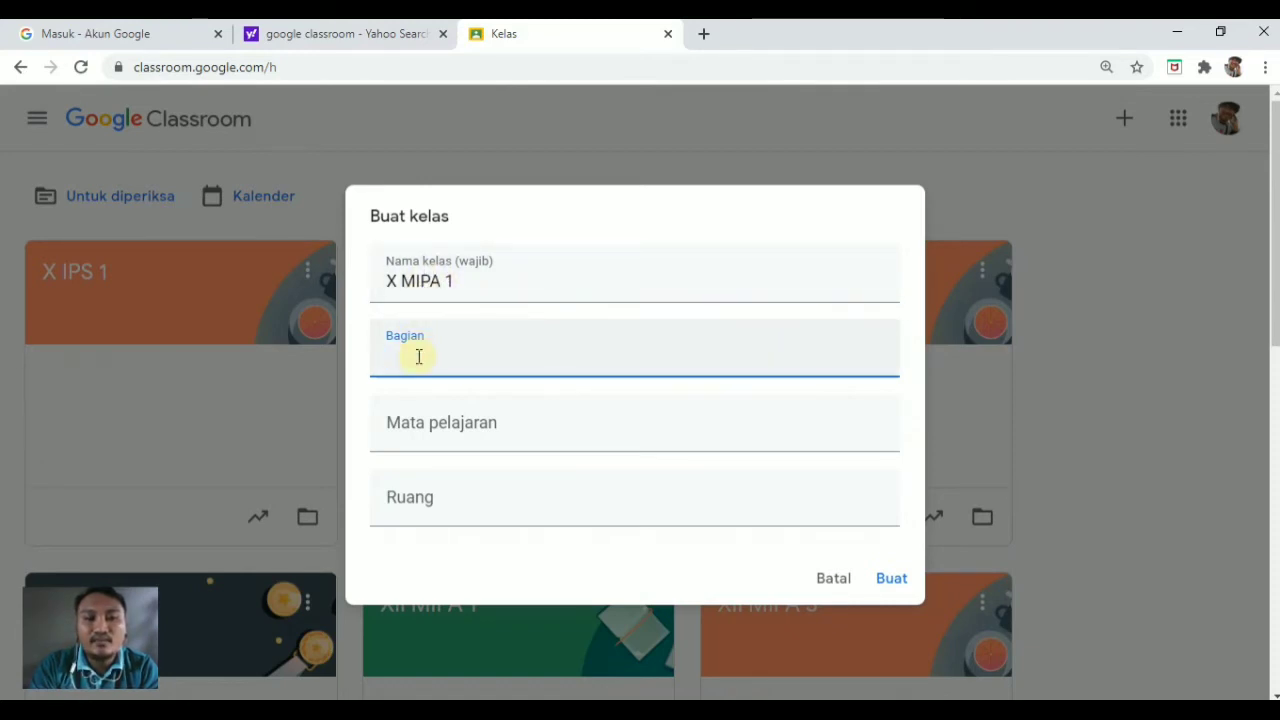
pyautogui.write('Se')
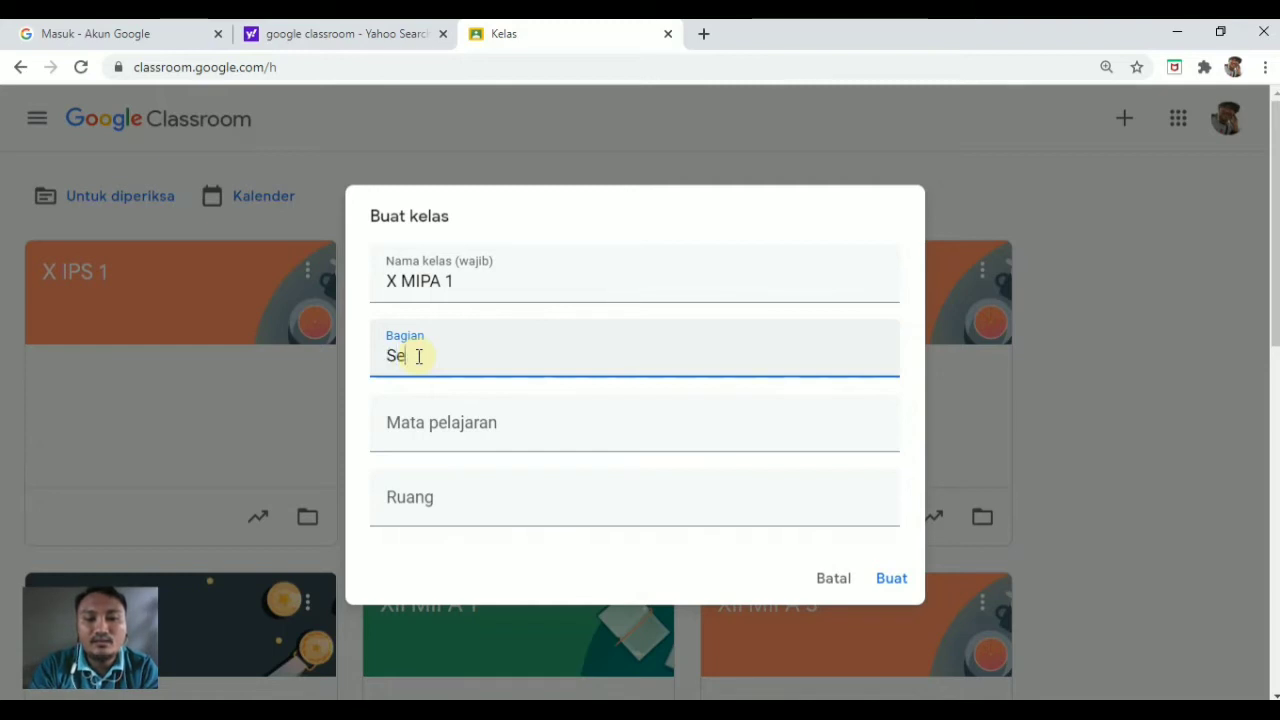
pyautogui.write('jarah Indonesia')
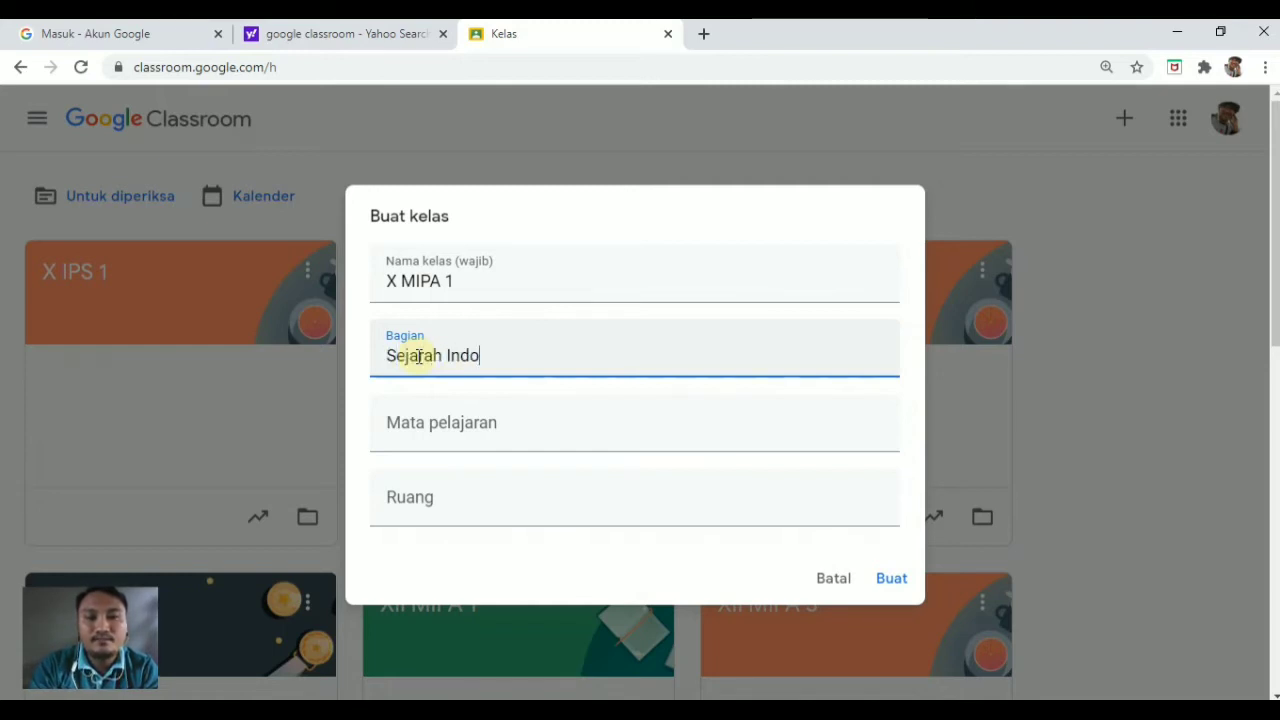
pyautogui.click(452, 424)
pyautogui.write('Sejarah')
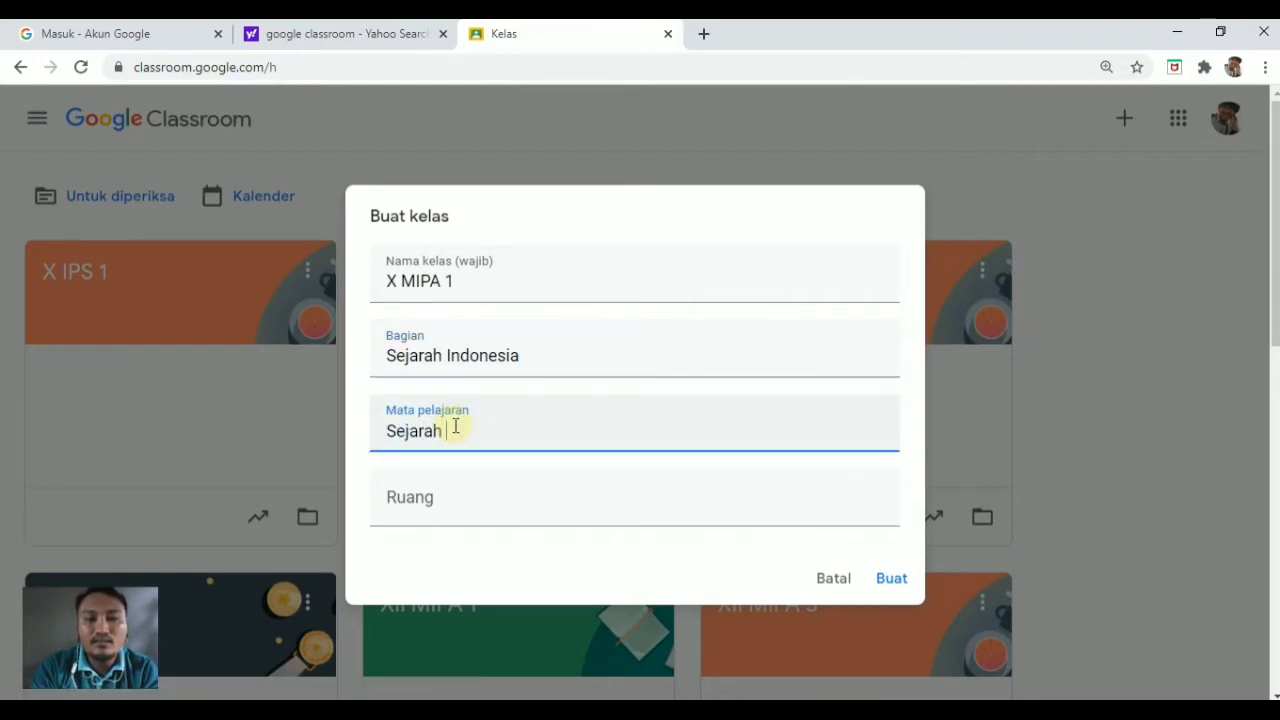
pyautogui.write(' Indonesia')
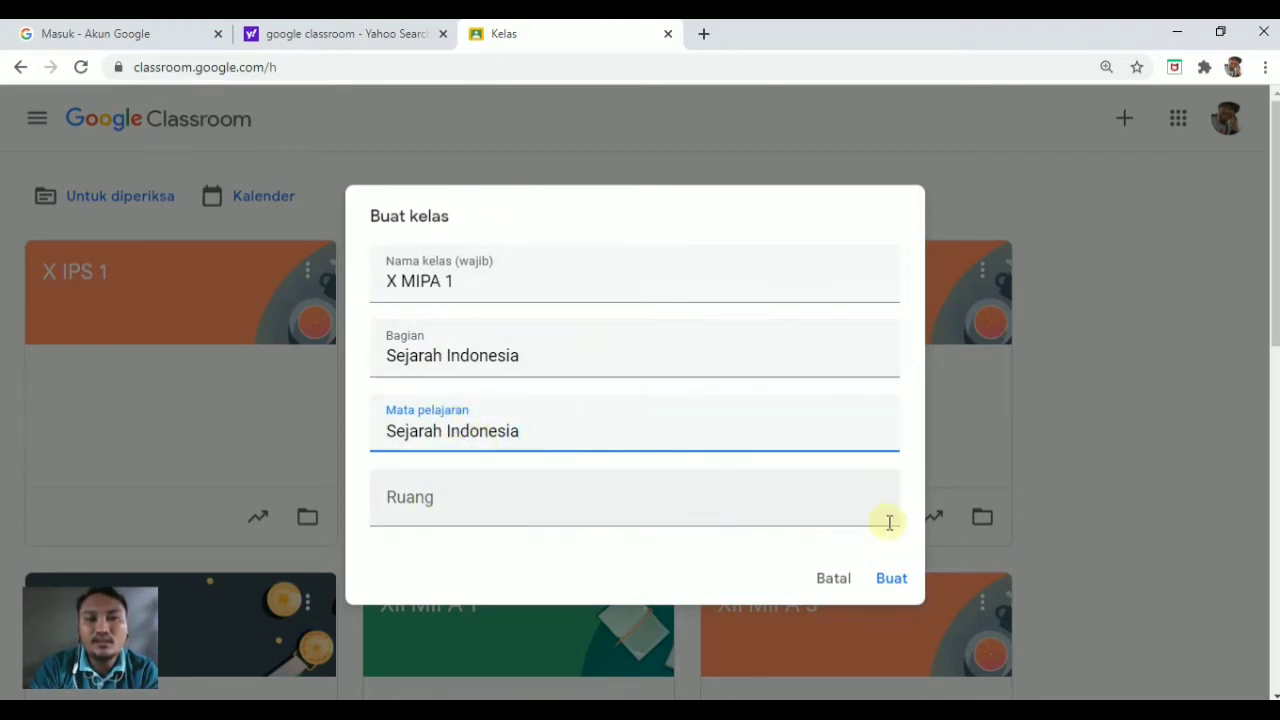
pyautogui.click(894, 588)
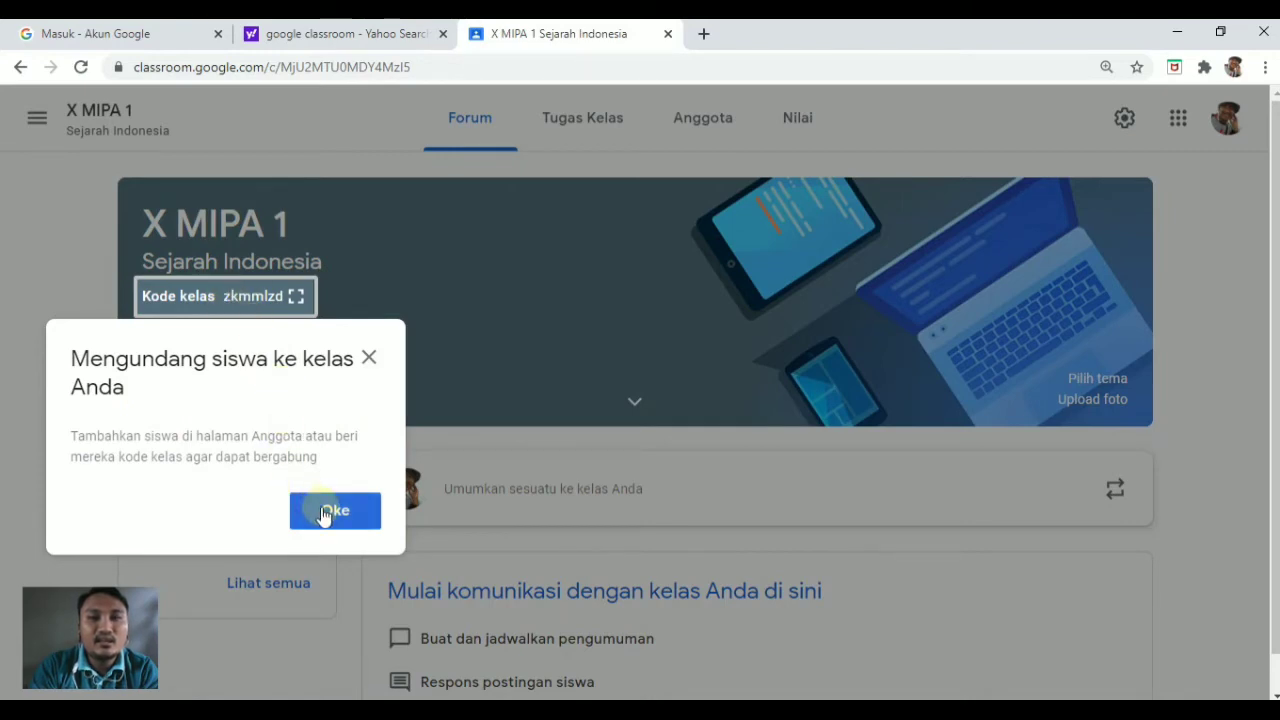
pyautogui.click(323, 512)
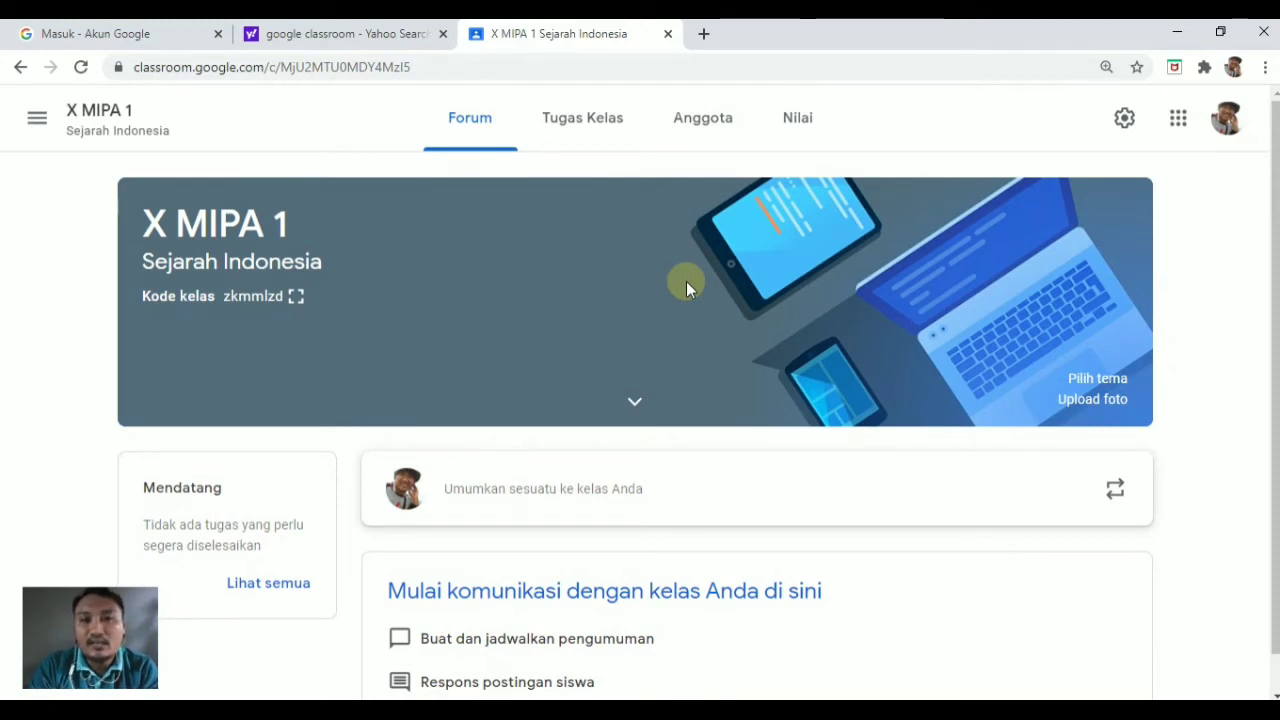
# Copy the class code of X MIPA 1 from the class settings and return to the class forum page.
pyautogui.click(1125, 121)
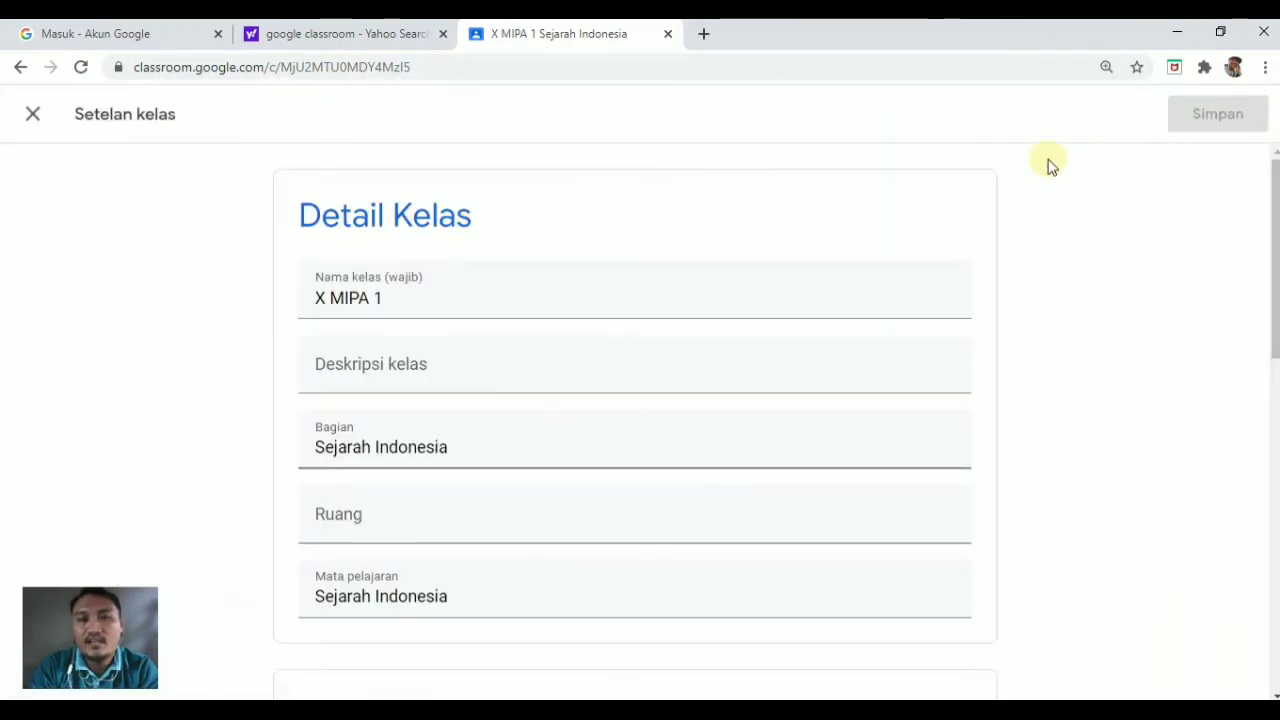
pyautogui.scroll(-2, 663, 303)
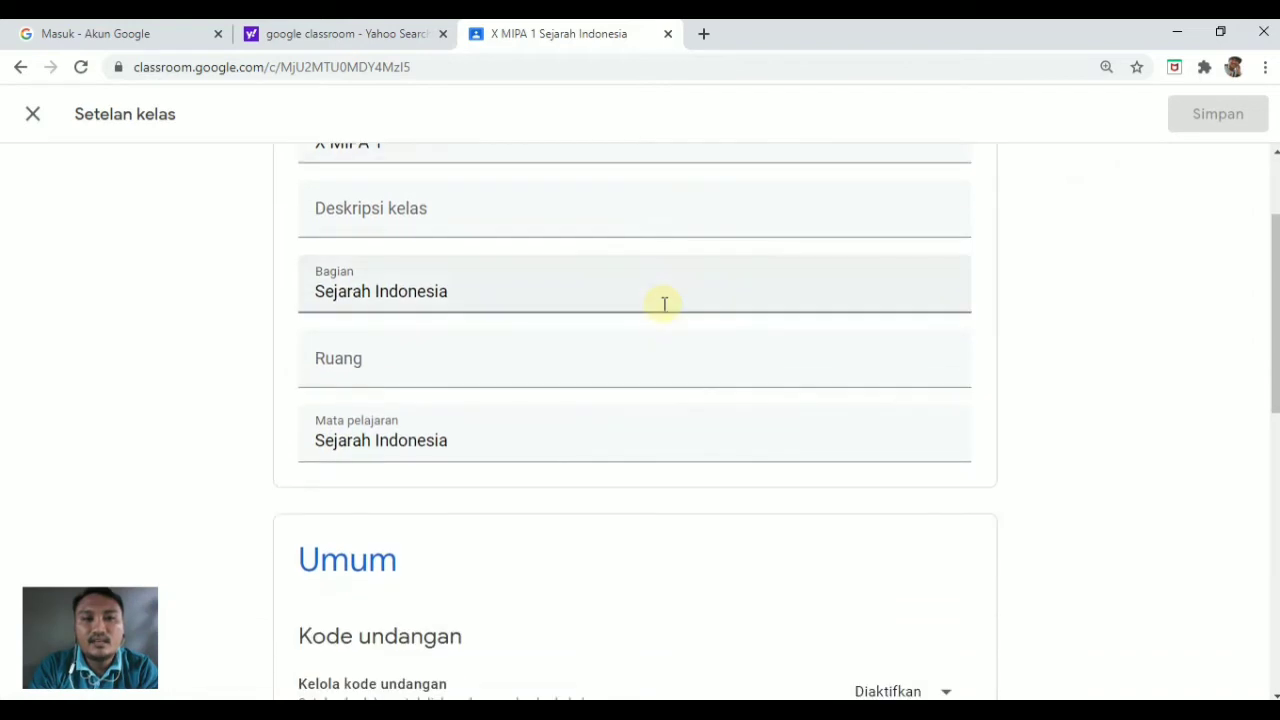
pyautogui.scroll(-3, 663, 303)
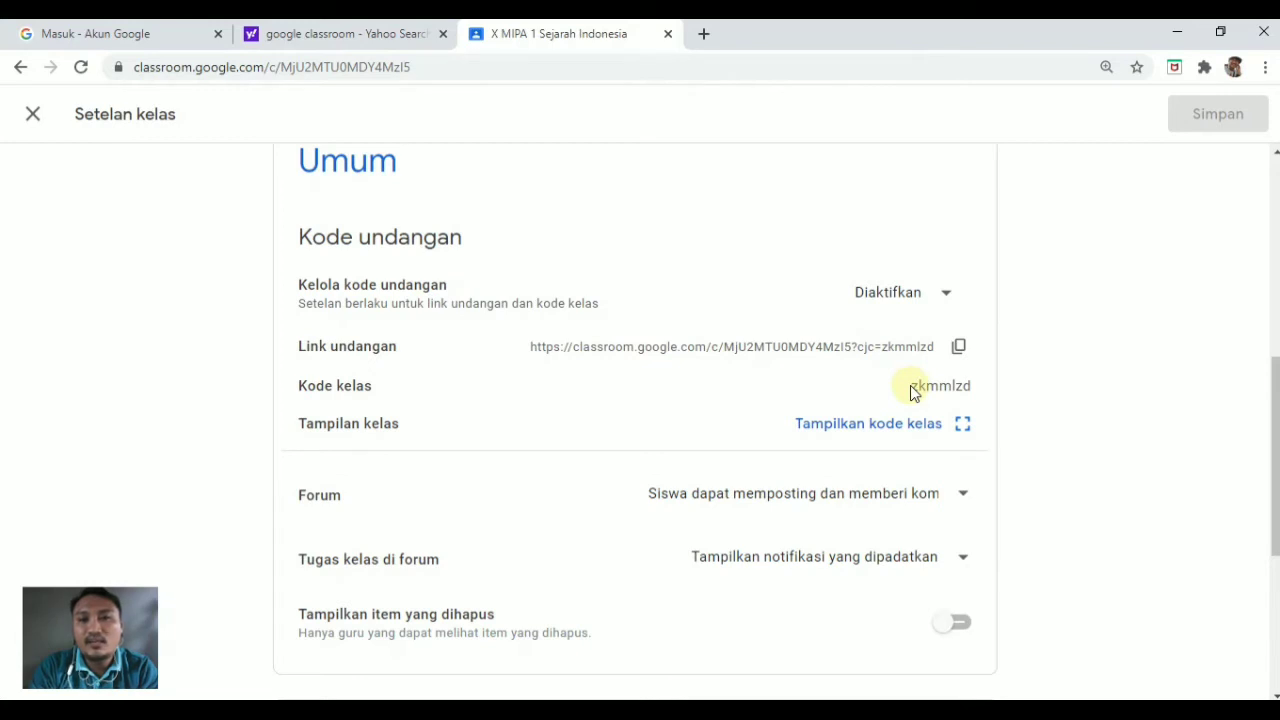
pyautogui.moveTo(913, 386); pyautogui.dragTo(1022, 398)
pyautogui.hotkey('ctrl', 'c')
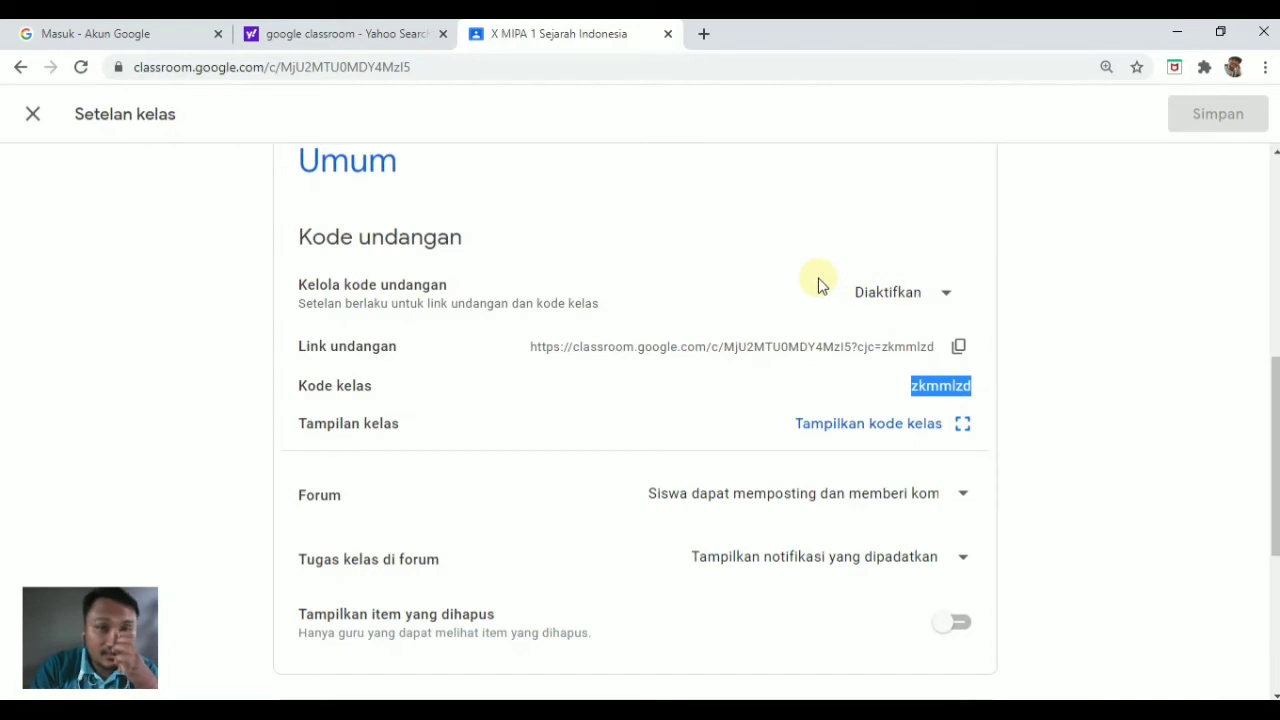
pyautogui.scroll(5, 840, 263)
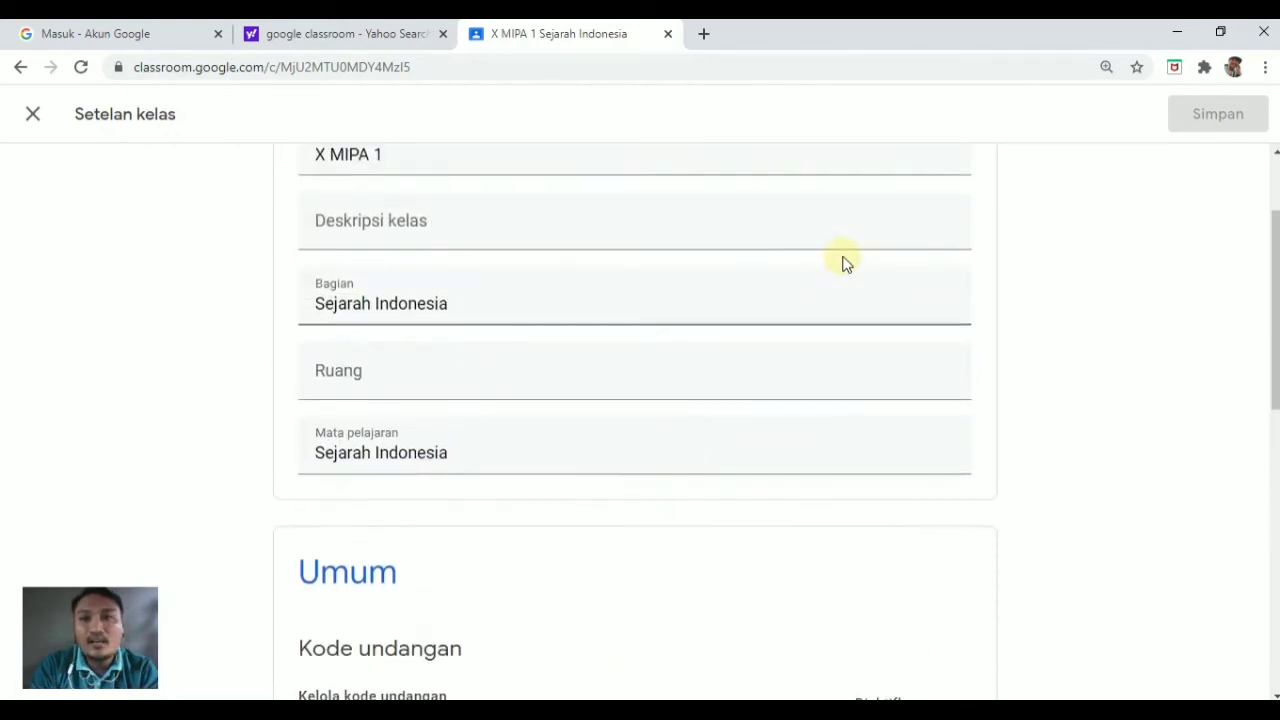
pyautogui.click(35, 117)
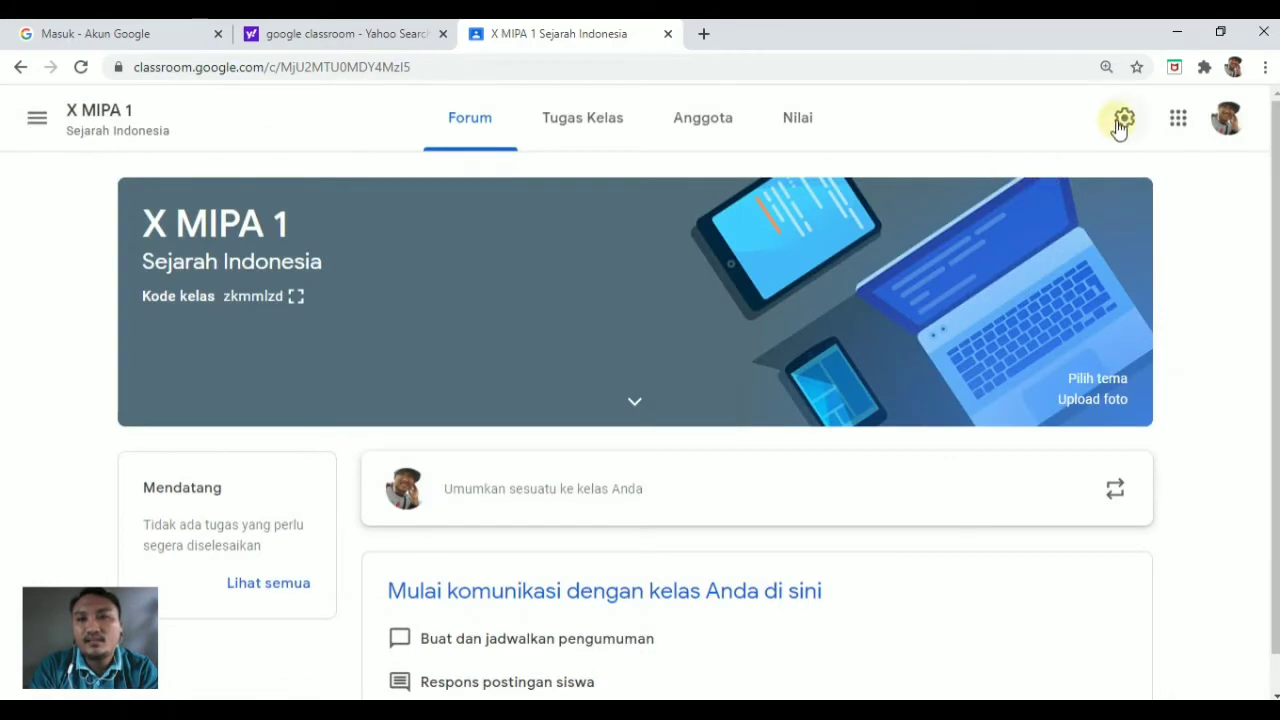
pyautogui.click(1122, 121)
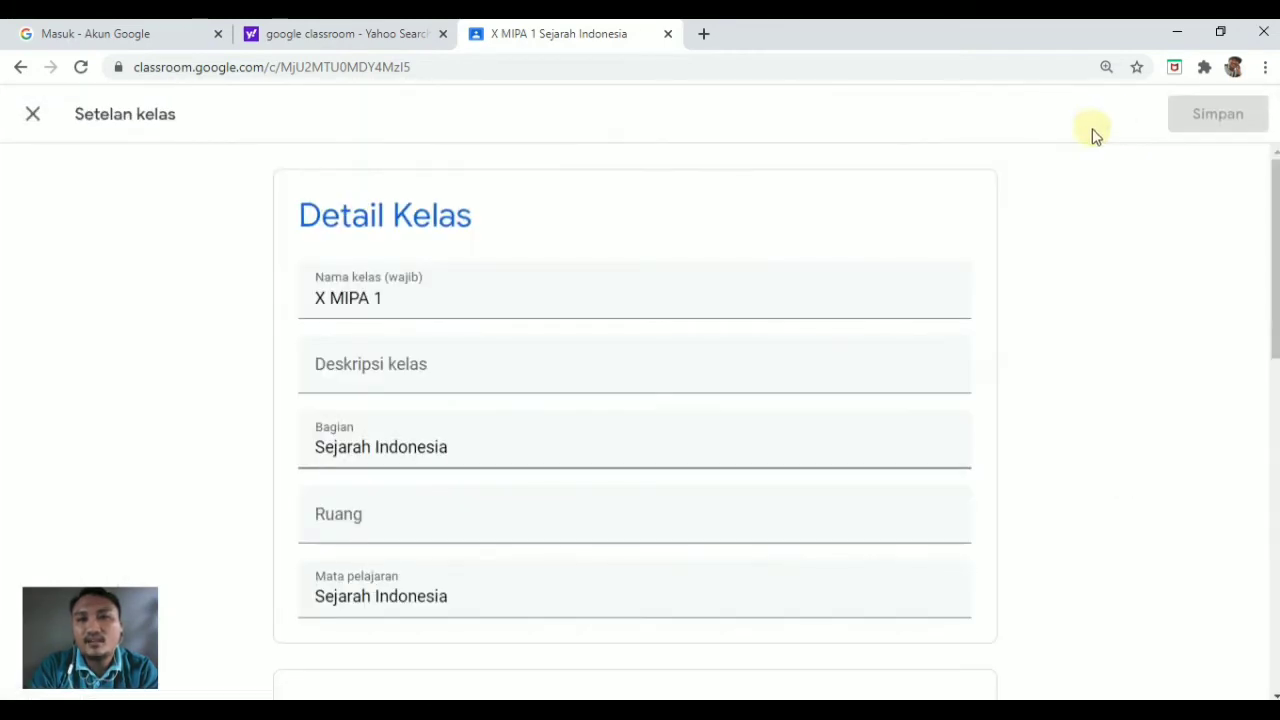
pyautogui.click(34, 117)
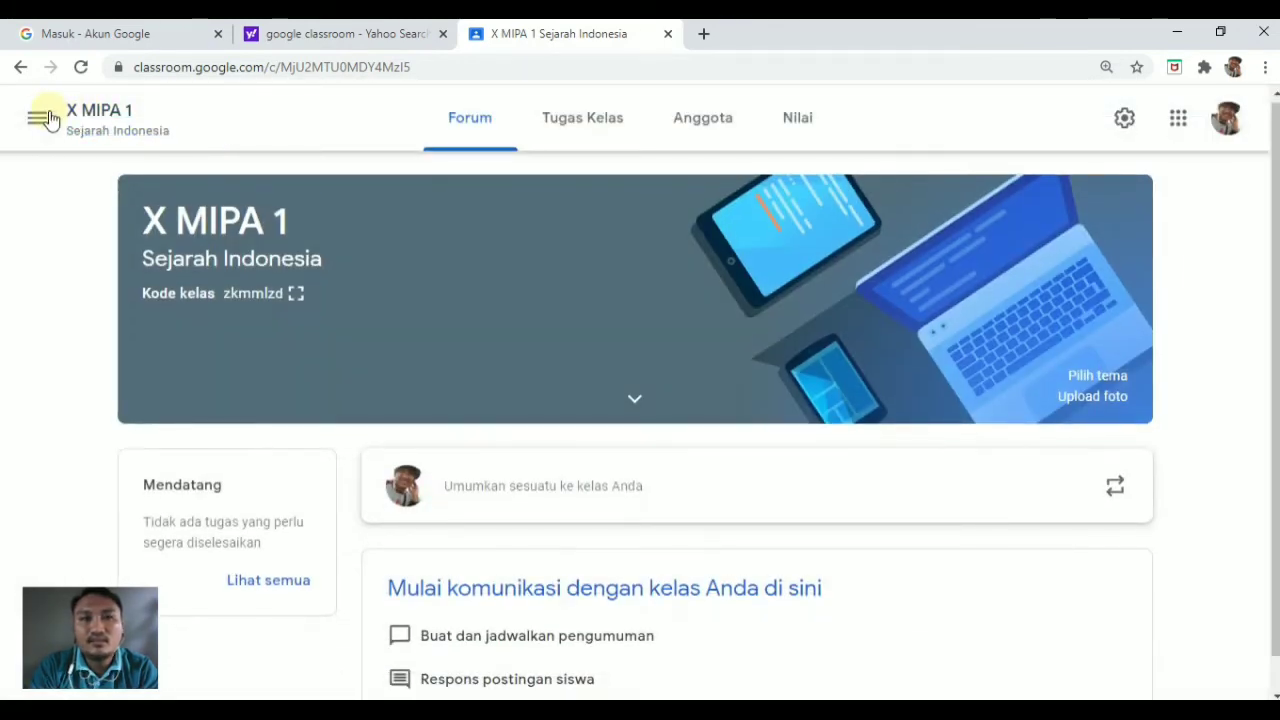
# Return to the class list and submit a request to join a class using the copied class code.
pyautogui.click(37, 118)
pyautogui.click(42, 122)
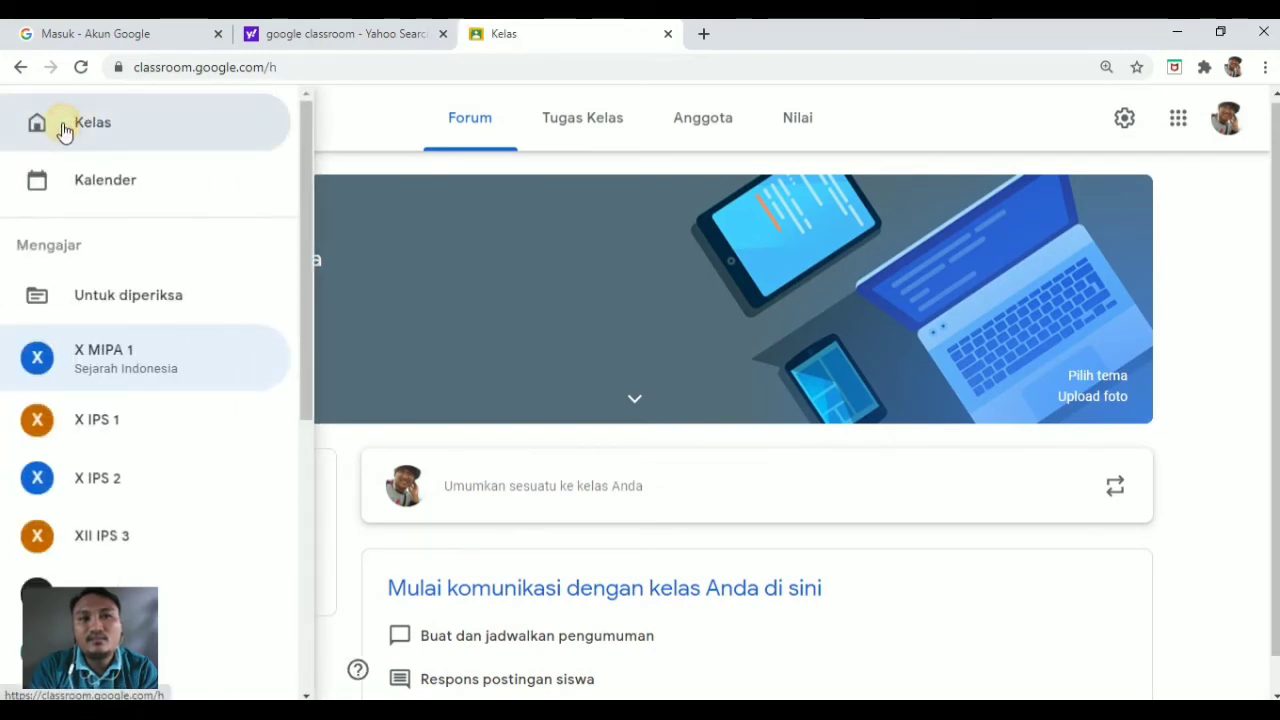
pyautogui.click(1122, 120)
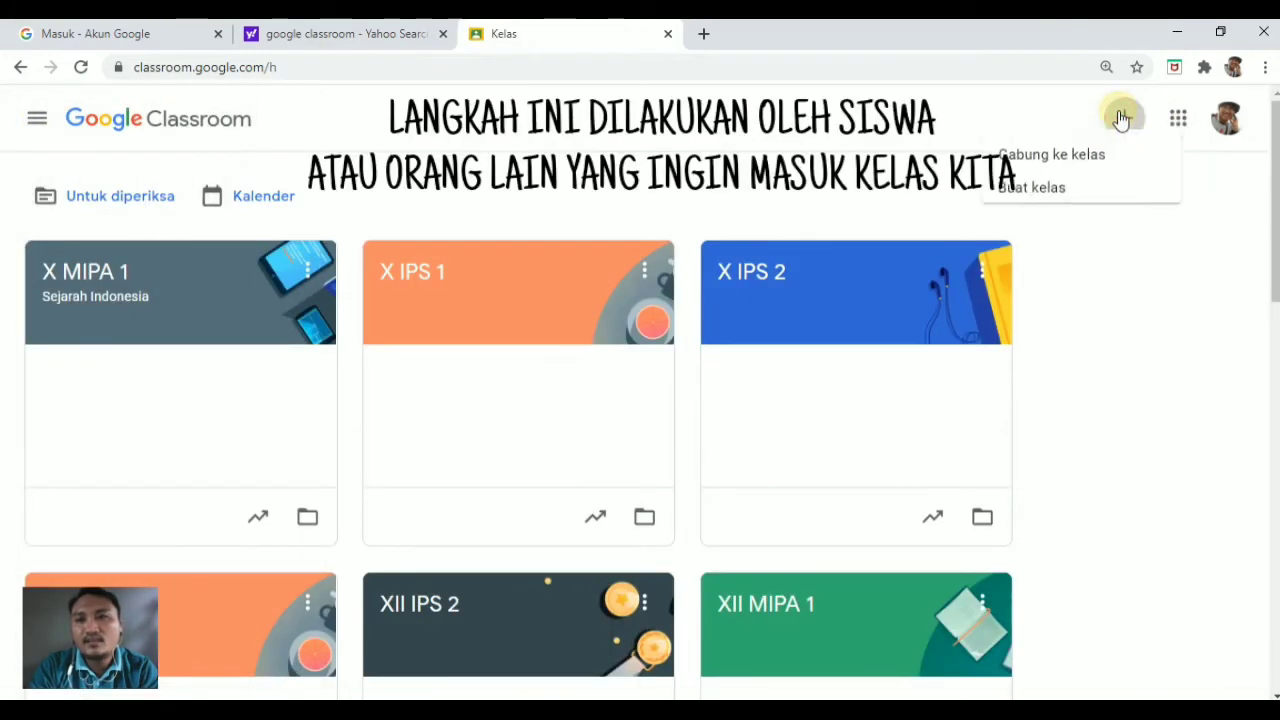
pyautogui.click(1034, 170)
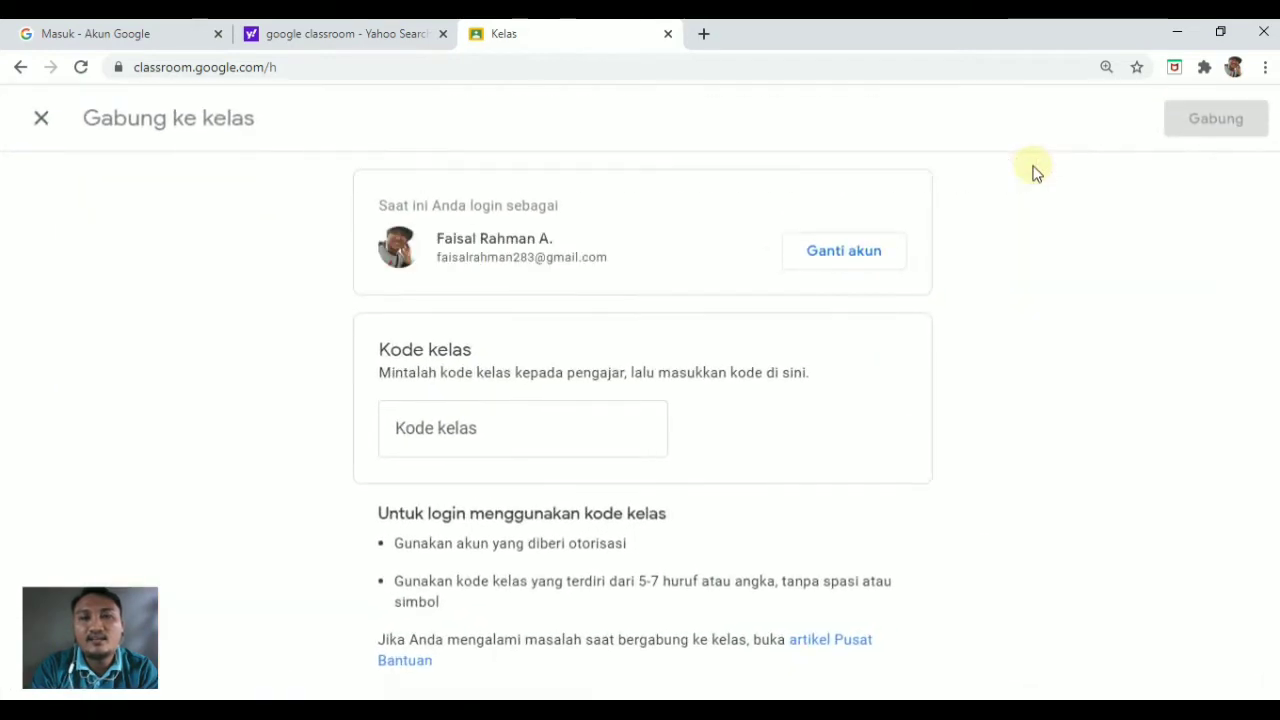
pyautogui.click(504, 433)
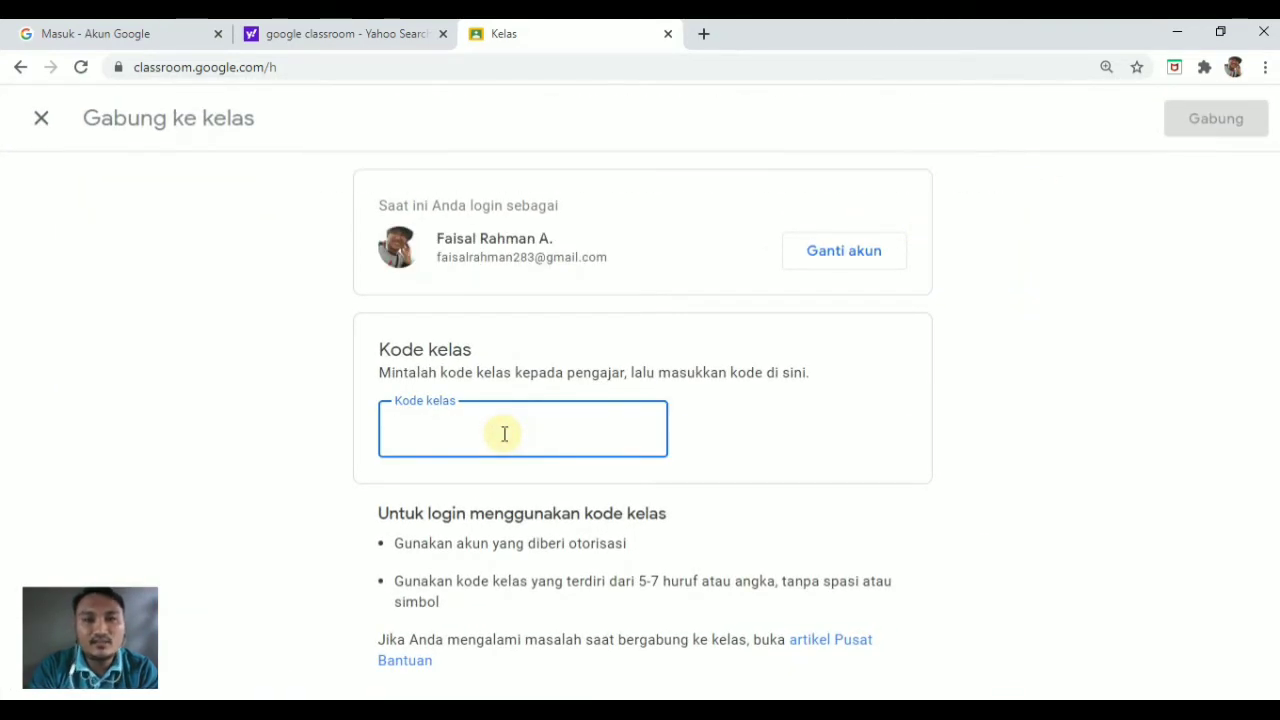
pyautogui.hotkey('ctrl', 'v')
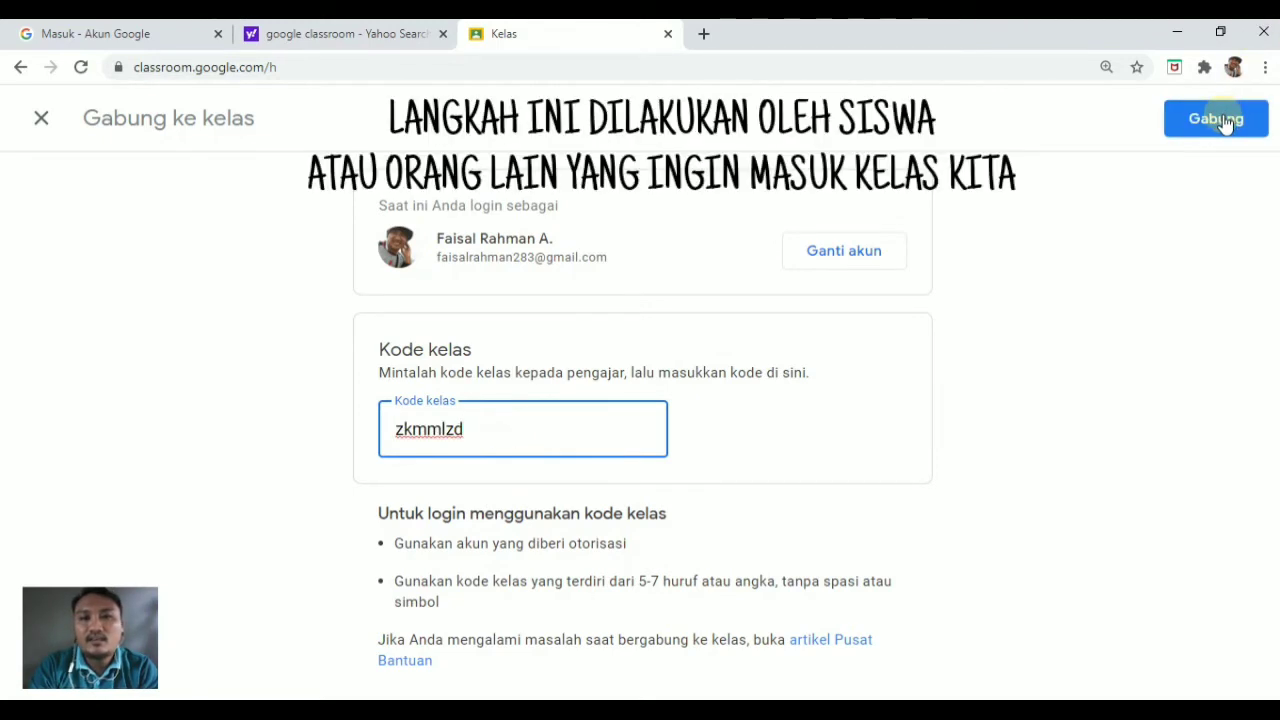
pyautogui.click(1227, 119)
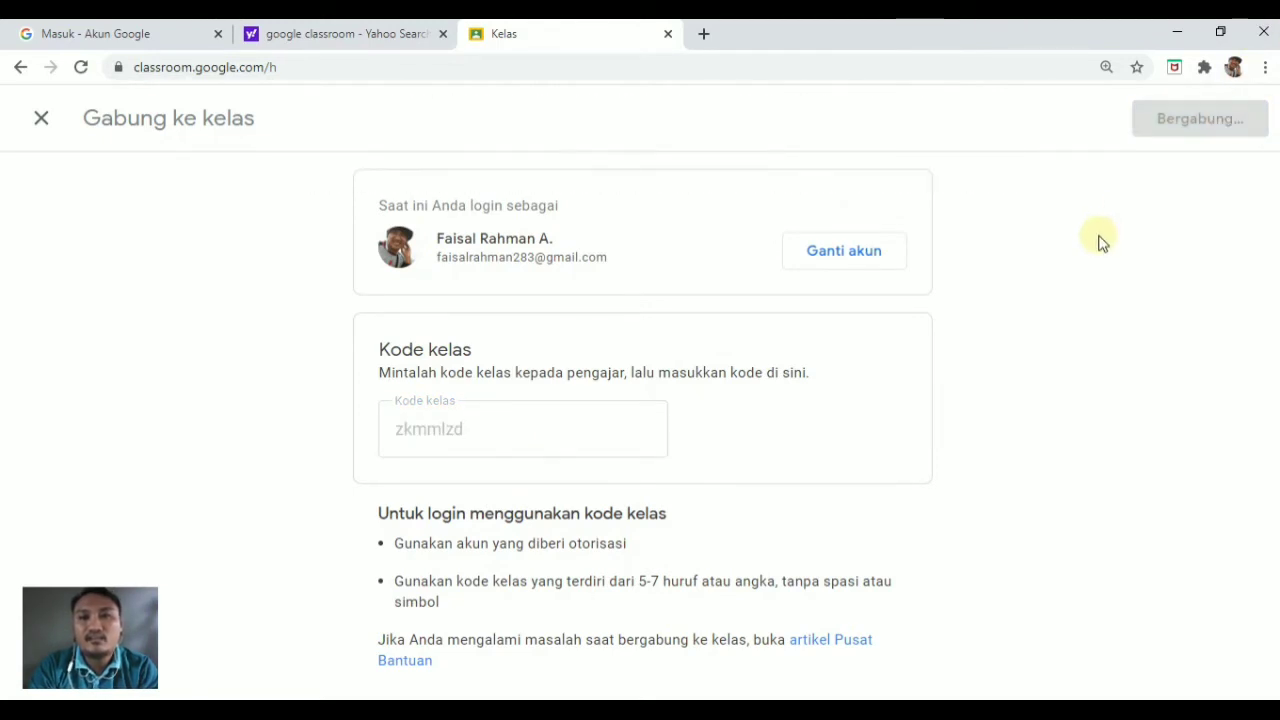